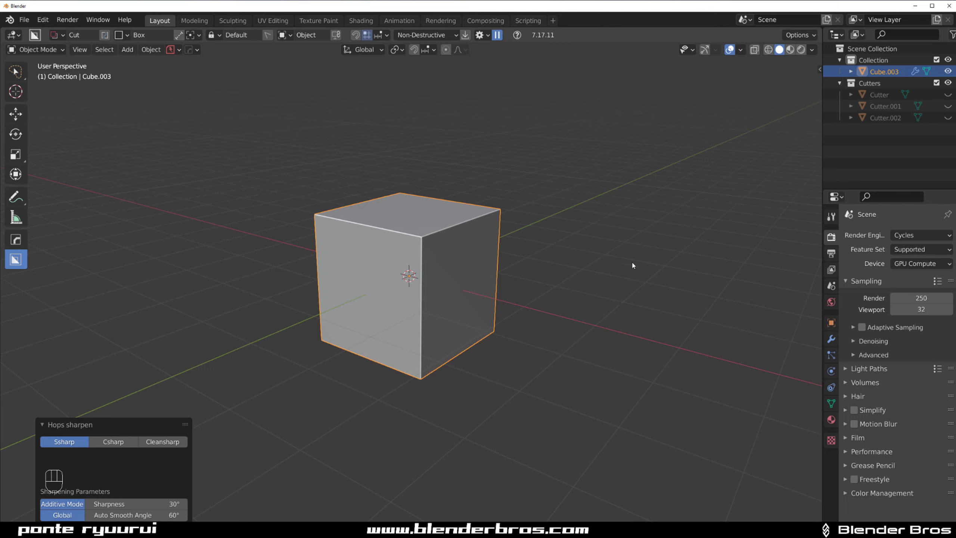
# Step: Pan the Blender viewport so the rotated cube shifts left
pyautogui.keyDown('shift'); pyautogui.moveTo(555, 255); pyautogui.dragTo(483, 251, button='middle'); pyautogui.keyUp('shift')
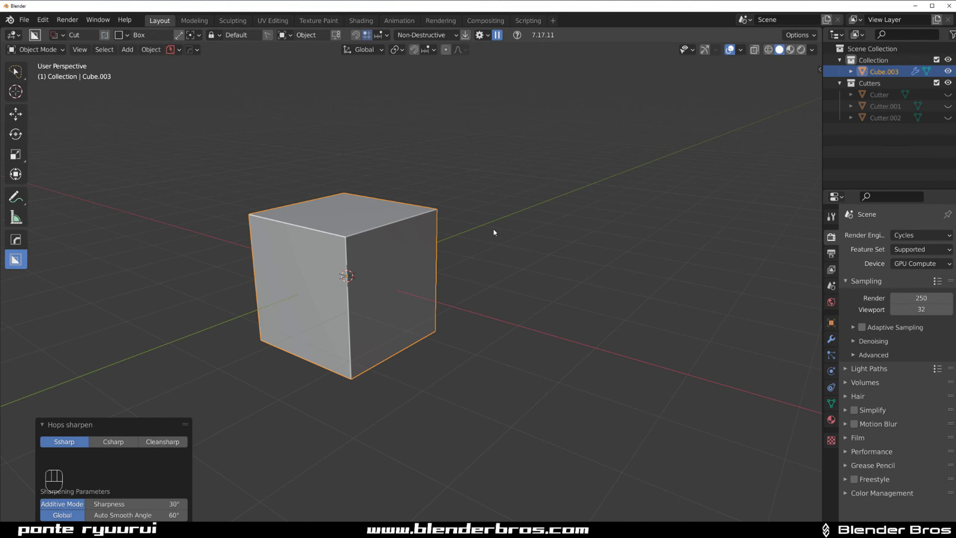
# Step: Rotate the cube and show its location, rotation and scale in the sidebar Item tab
pyautogui.press('r')
pyautogui.click(531, 302)
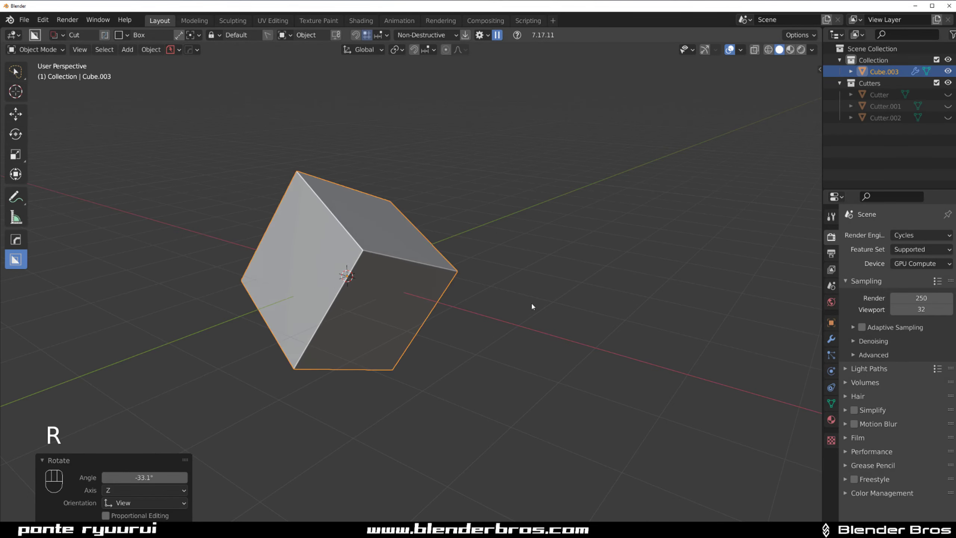
pyautogui.scroll(-3, 565, 281)
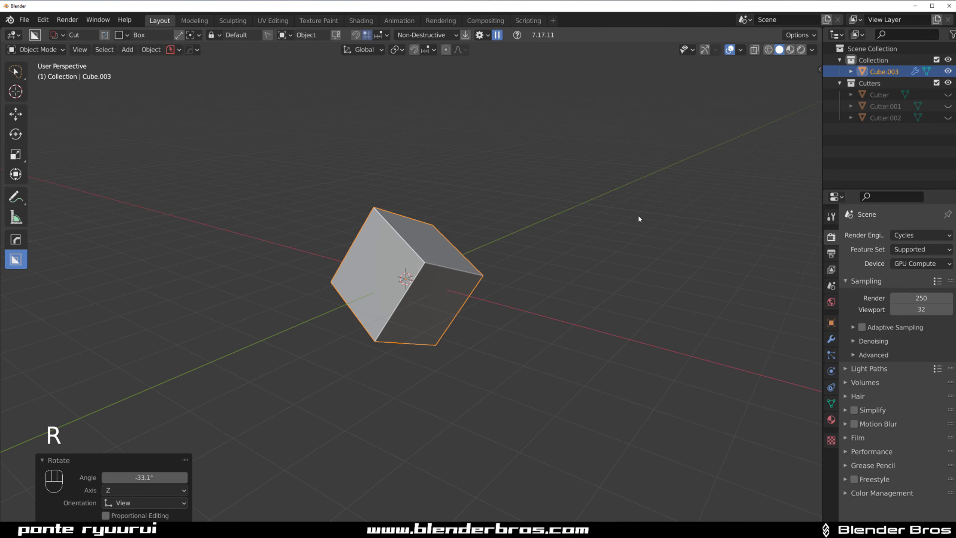
pyautogui.press('n')
pyautogui.click(815, 69)
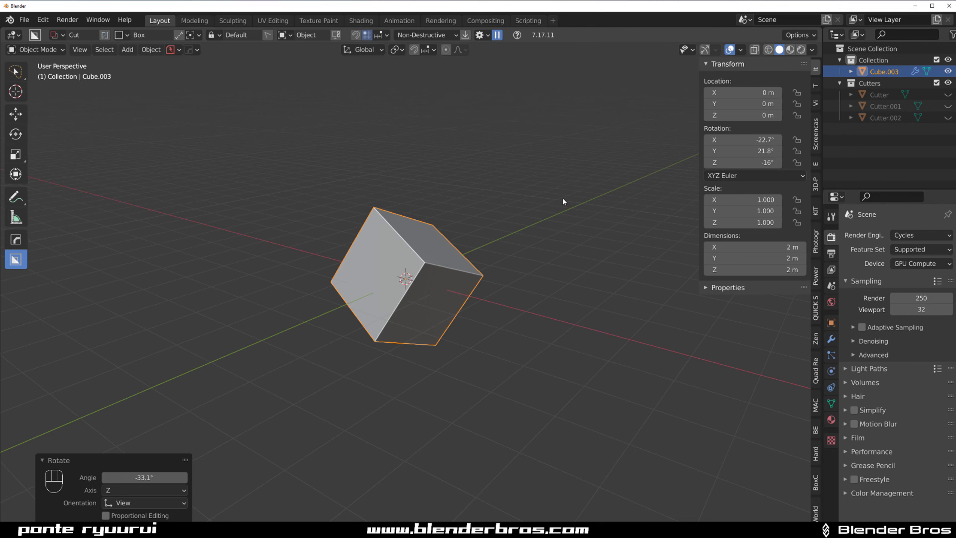
# Step: Move the cube, then clear its rotation to 0° and location to 0 m
pyautogui.press('g')
pyautogui.click(451, 203)
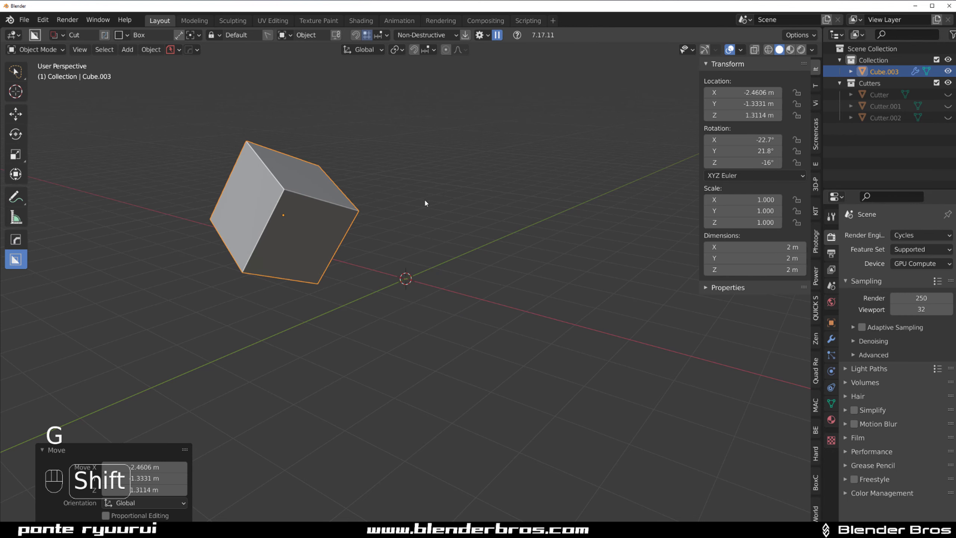
pyautogui.keyDown('shift'); pyautogui.moveTo(425, 199); pyautogui.dragTo(451, 214, button='middle'); pyautogui.keyUp('shift')
pyautogui.hotkey('alt', 'r')
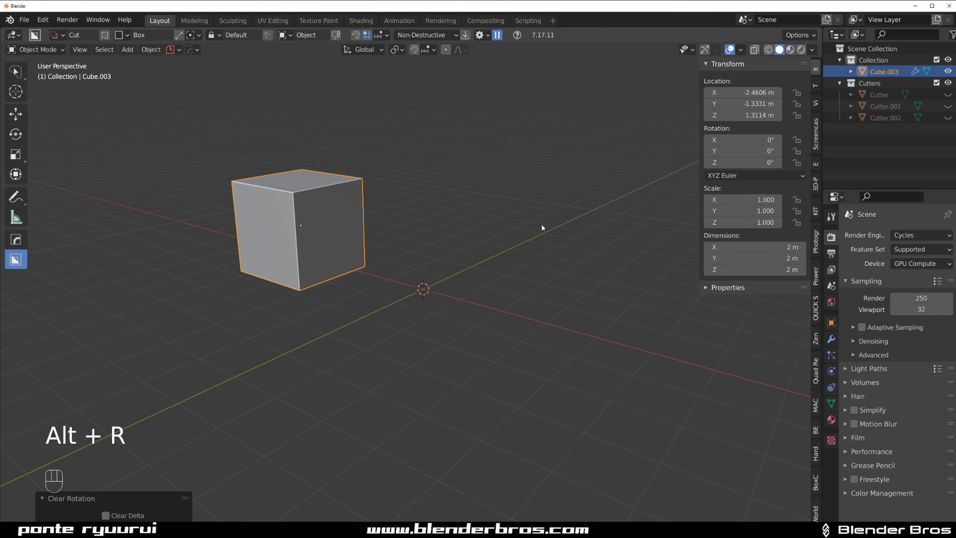
pyautogui.hotkey('alt', 'g')
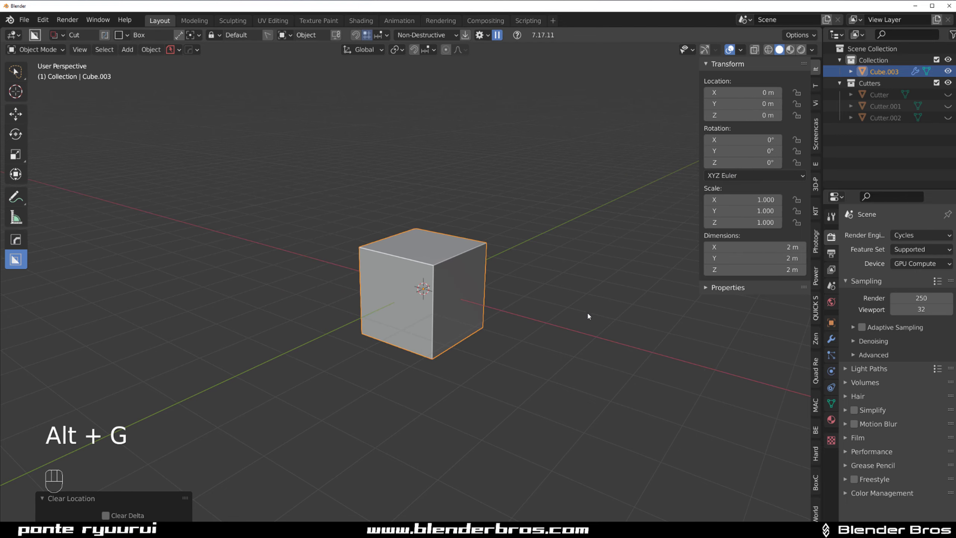
# Step: Move the cube up-left and tilt it off the origin
pyautogui.press('g')
pyautogui.click(492, 195)
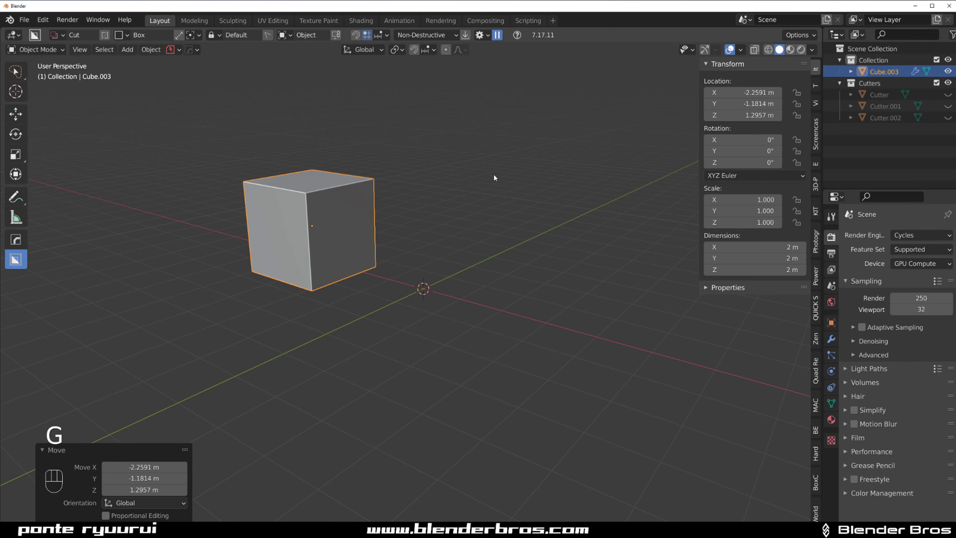
pyautogui.press('r')
pyautogui.click(490, 293)
pyautogui.scroll(-2, 478, 281)
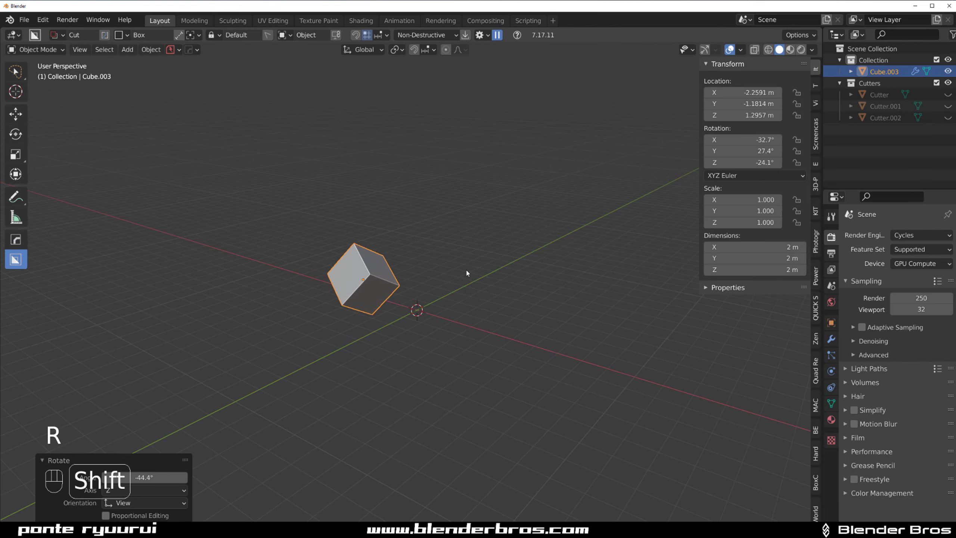
pyautogui.scroll(2, 470, 264)
# Step: Apply all transforms so it reads 0 m, 0° with dimensions 3 × 3.13 × 3.36 m
pyautogui.hotkey('ctrl', 'a')
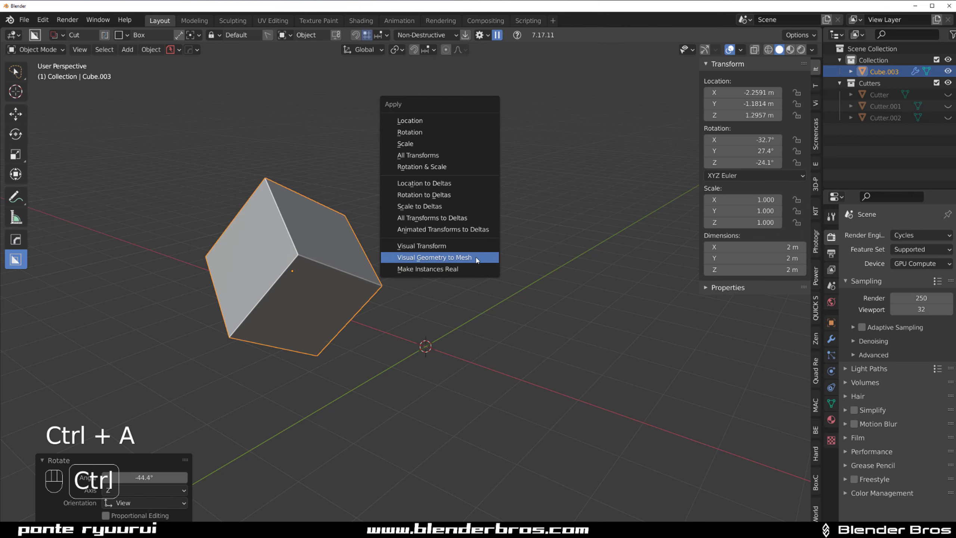
pyautogui.click(460, 155)
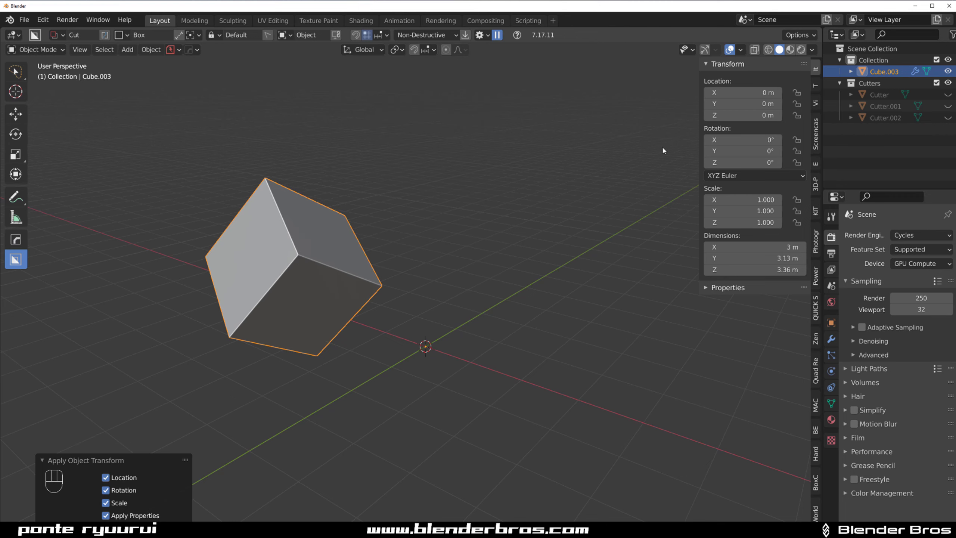
pyautogui.keyDown('shift'); pyautogui.moveTo(394, 209); pyautogui.dragTo(475, 255, button='middle'); pyautogui.keyUp('shift')
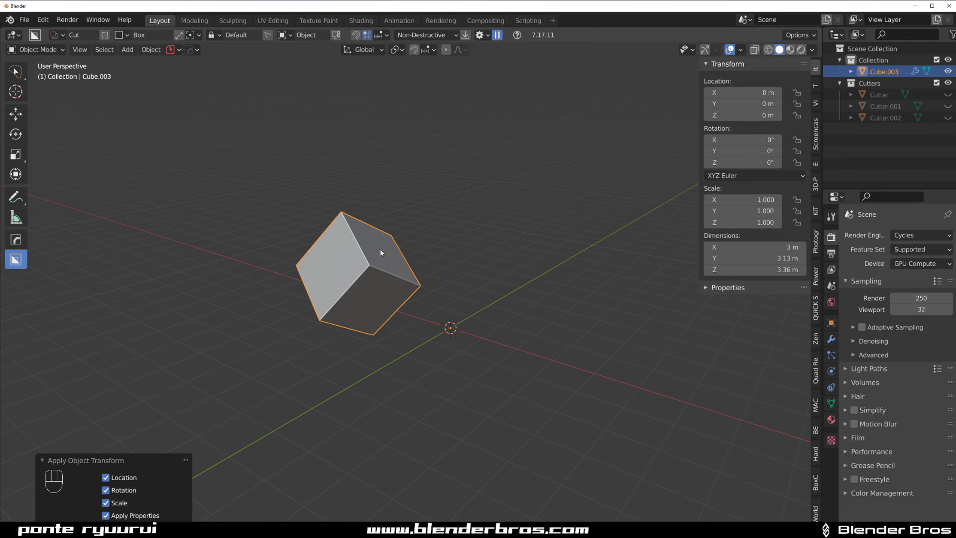
pyautogui.press('g')
pyautogui.middleClick(442, 281)
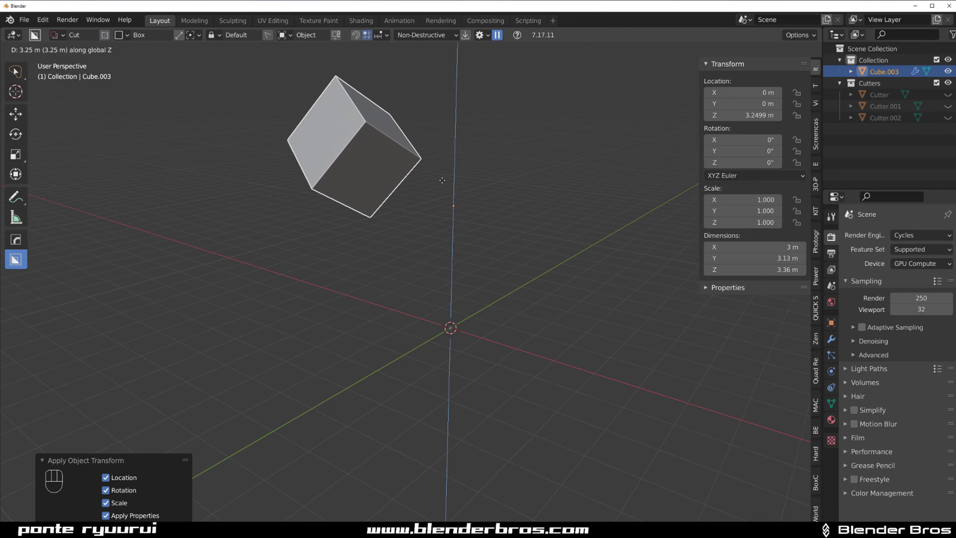
pyautogui.press('z')
pyautogui.press('Escape')
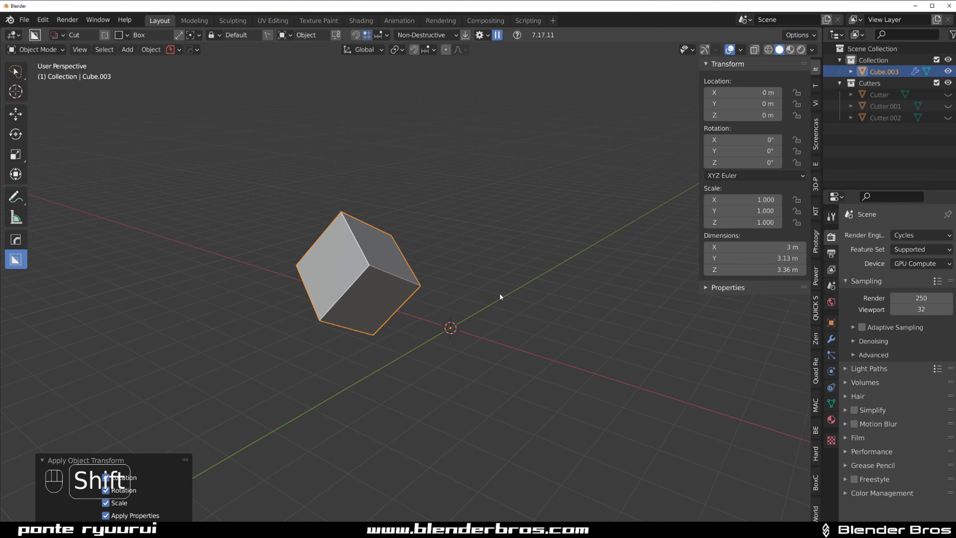
pyautogui.hotkey('shift', 'a')
pyautogui.moveTo(501, 290)
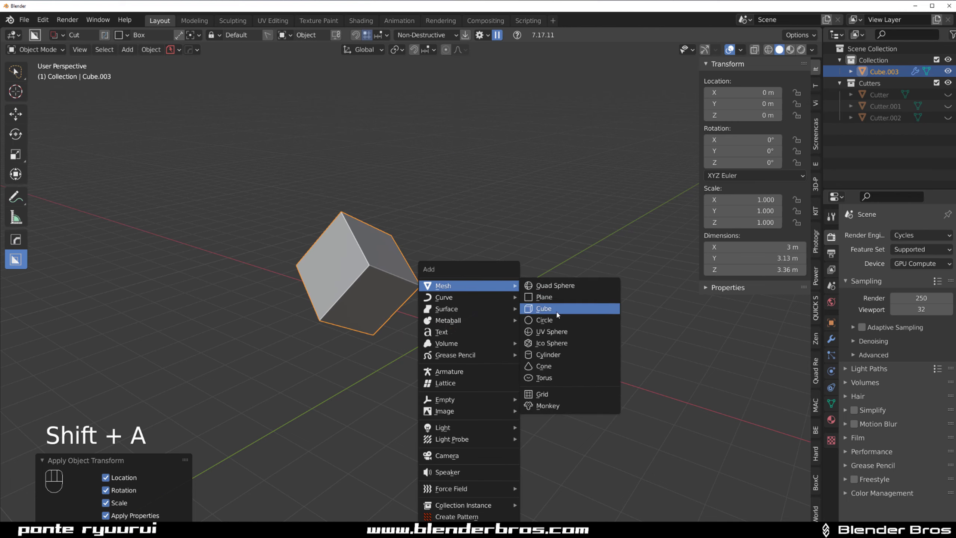
pyautogui.click(556, 309)
pyautogui.press('r')
pyautogui.click(571, 332)
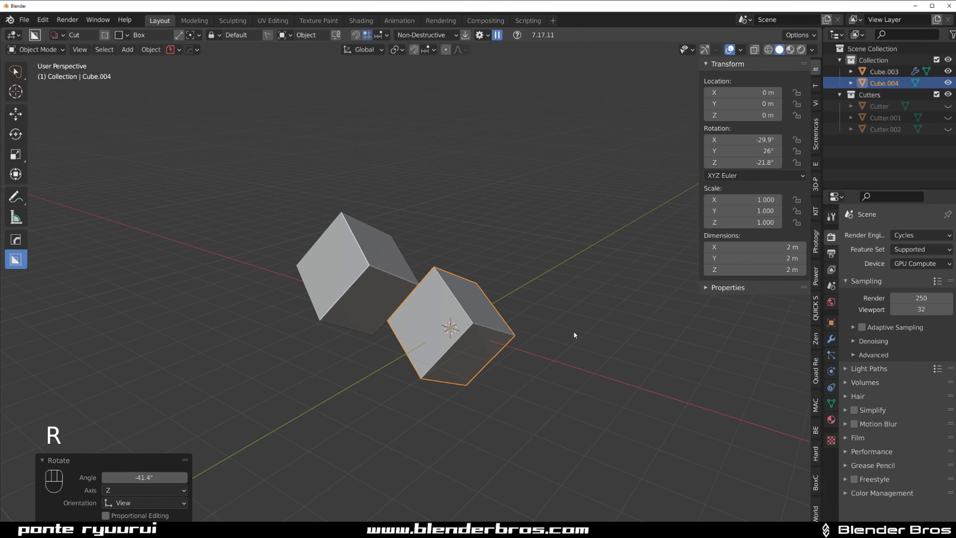
pyautogui.press('g')
pyautogui.press('z')
pyautogui.press('z')
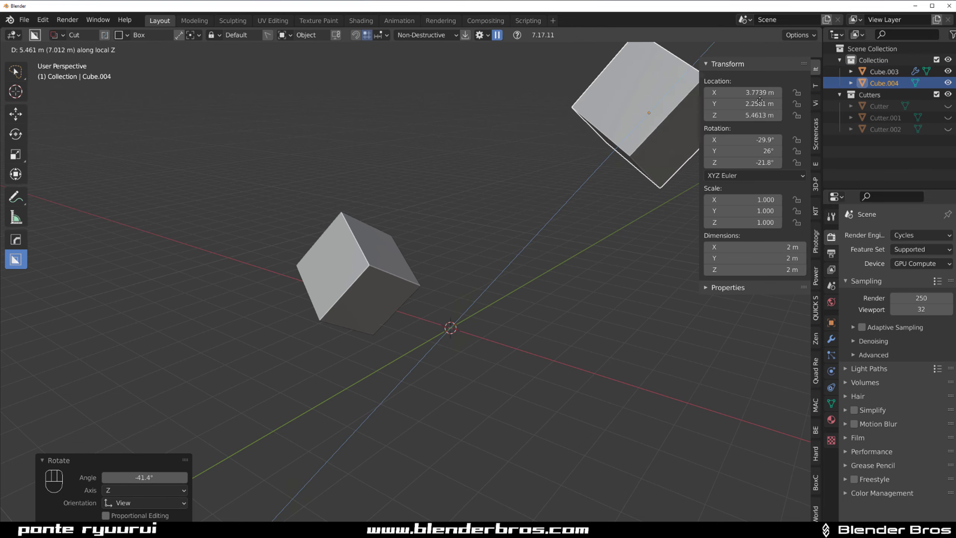
pyautogui.press('Escape')
pyautogui.press('x')
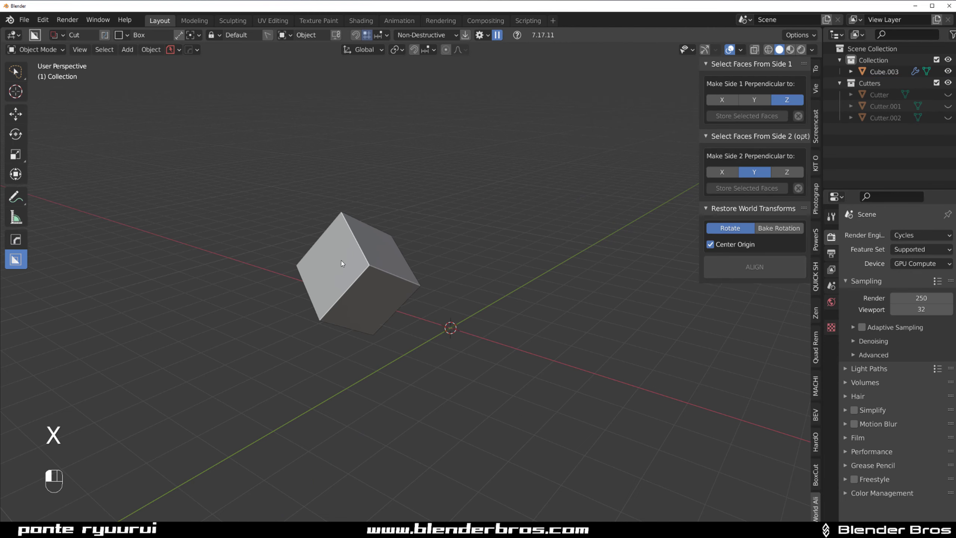
pyautogui.click(342, 263)
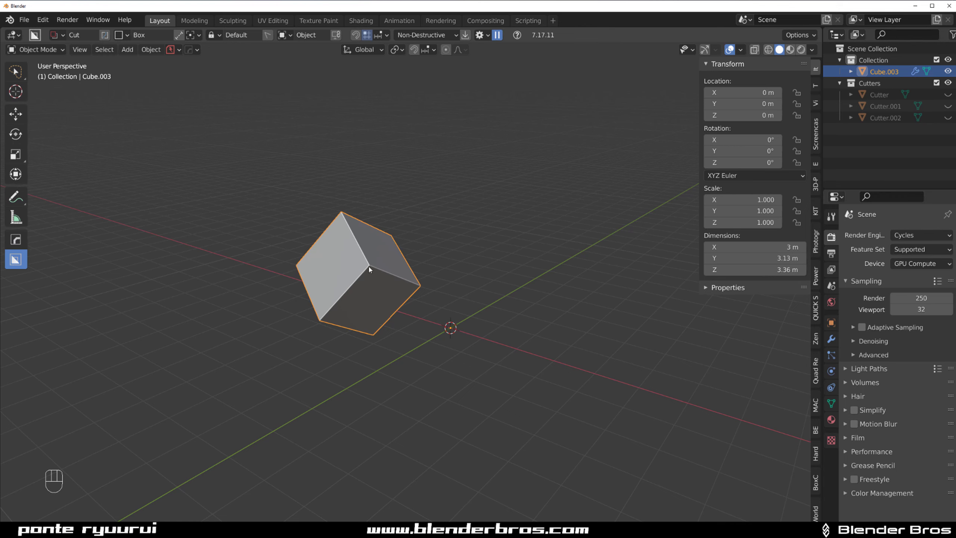
# Step: In Edit Mode, create a custom Face.001 transform orientation from the selected face
pyautogui.press('Tab')
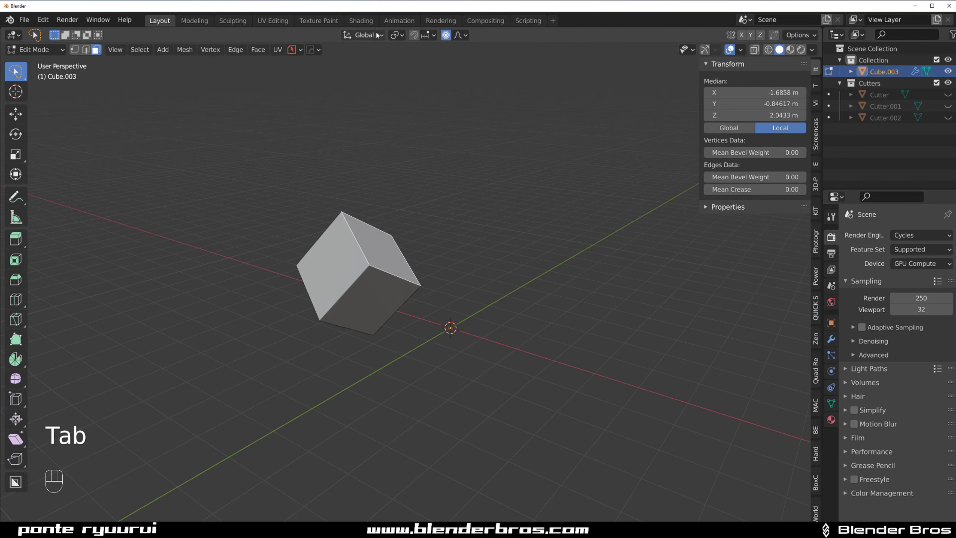
pyautogui.click(362, 34)
pyautogui.click(413, 72)
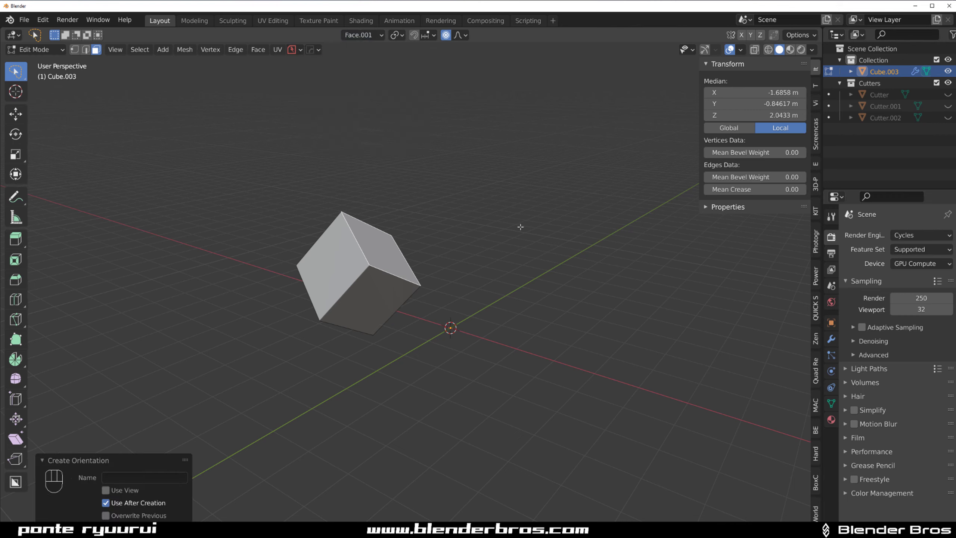
# Step: Test-move the cube along Face.001 axes, cancel, and set the orientation back to Global
pyautogui.press('Tab')
pyautogui.press('g')
pyautogui.press('z')
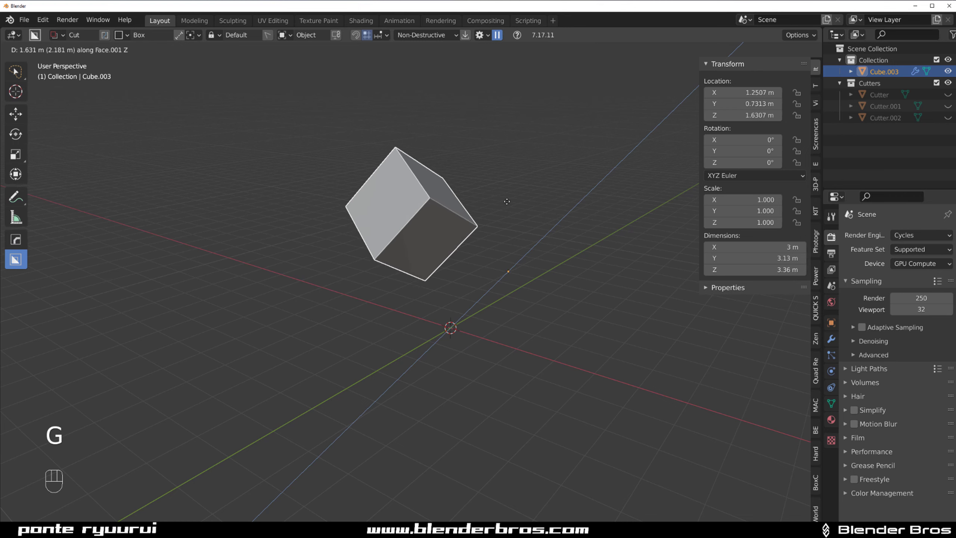
pyautogui.rightClick(477, 218)
pyautogui.click(373, 50)
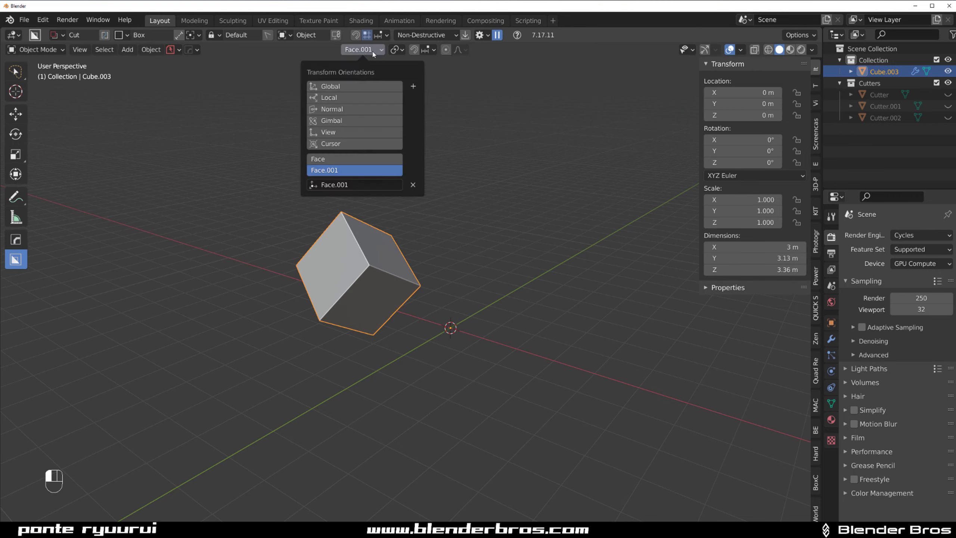
pyautogui.click(364, 85)
pyautogui.moveTo(508, 222); pyautogui.dragTo(481, 233, button='middle')
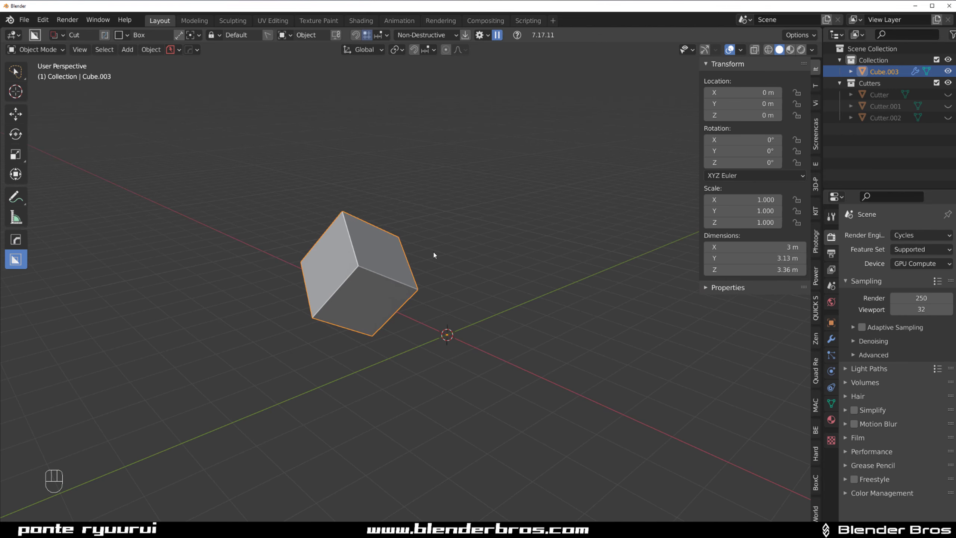
# Step: Try a HOps (E) Array V2 on Cube.003, then delete the cube
pyautogui.moveTo(390, 252); pyautogui.dragTo(441, 258, button='middle')
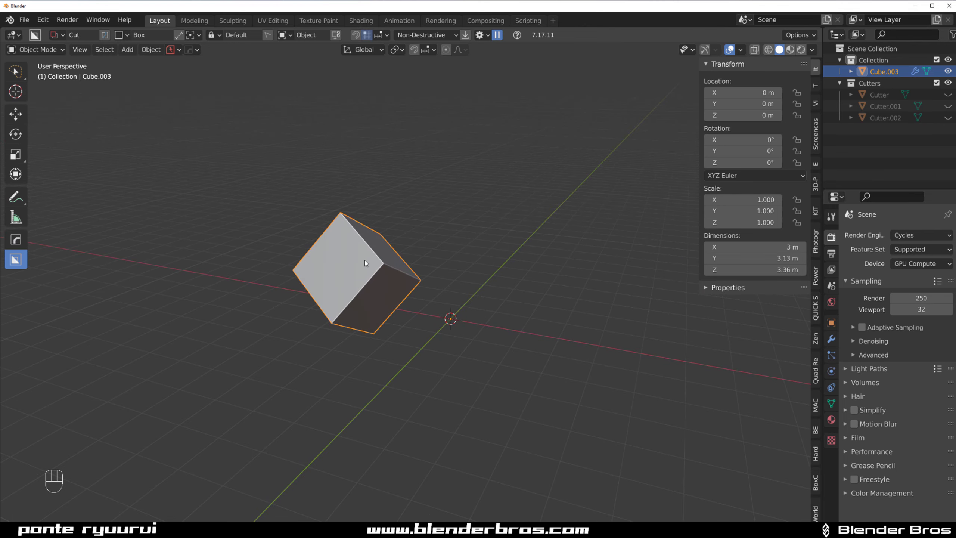
pyautogui.moveTo(403, 228); pyautogui.dragTo(360, 235, button='middle')
pyautogui.press('q')
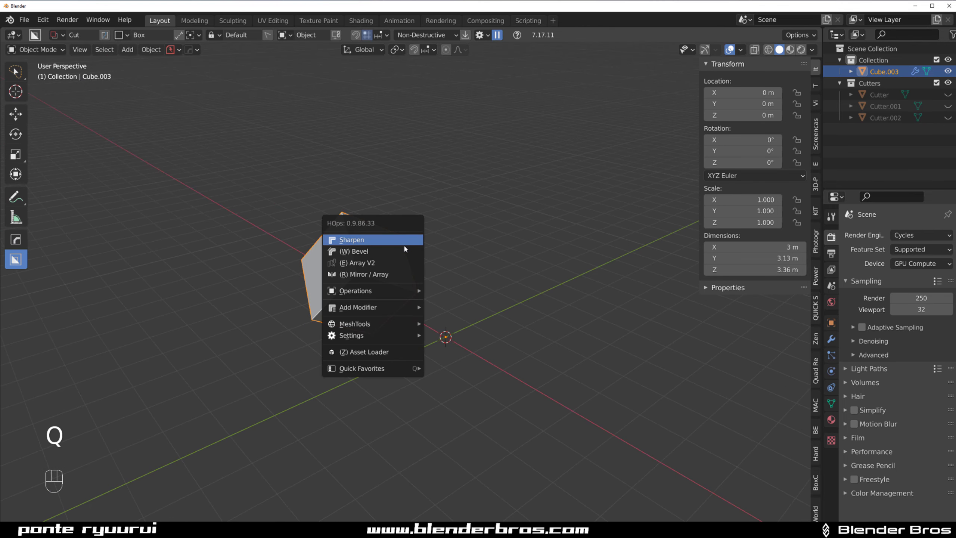
pyautogui.click(408, 263)
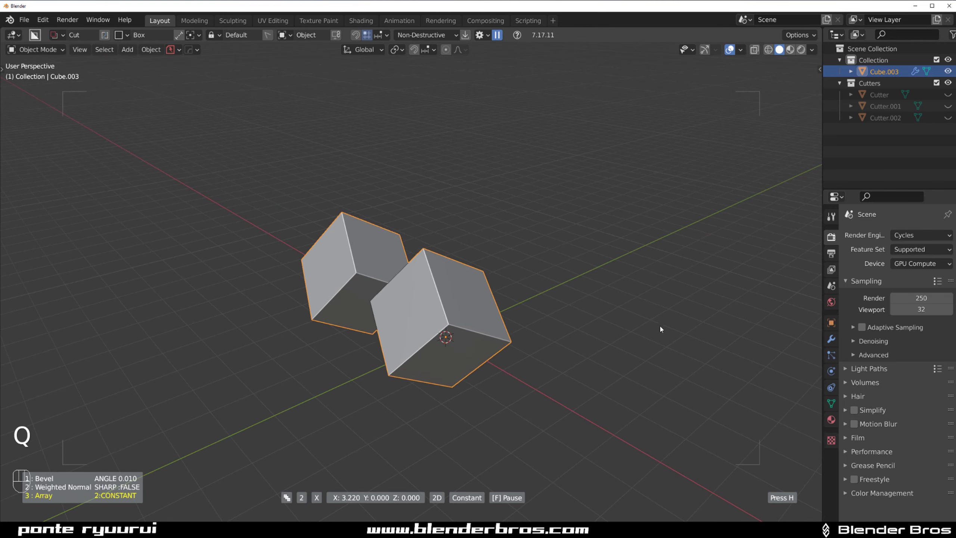
pyautogui.click(618, 287)
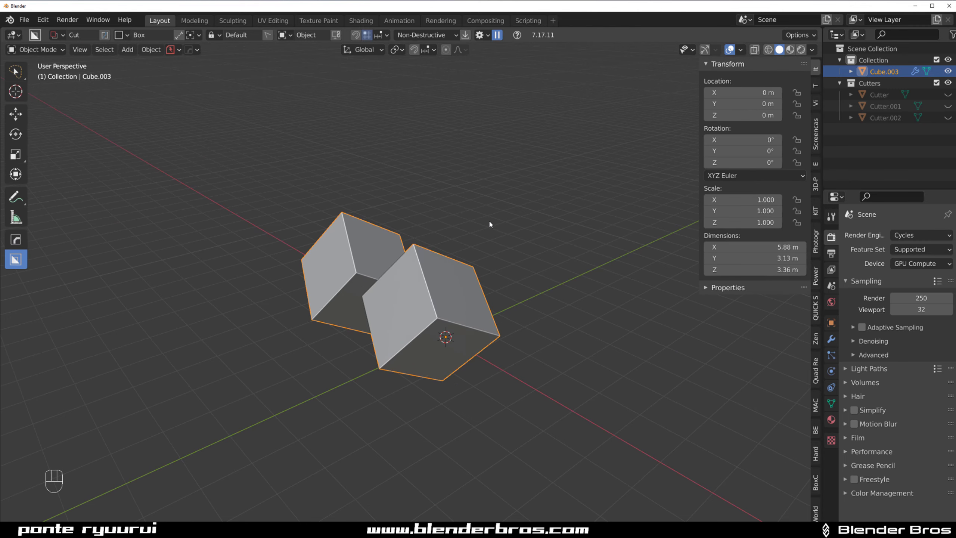
pyautogui.press('x')
pyautogui.click(491, 231)
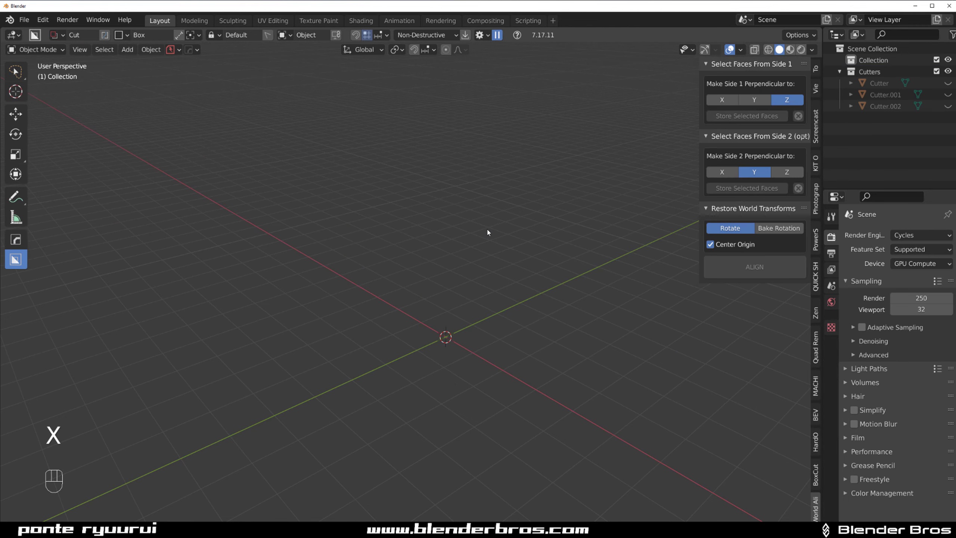
# Step: Add a new mesh cube at the origin
pyautogui.moveTo(486, 227); pyautogui.dragTo(496, 204, button='middle')
pyautogui.hotkey('ctrl', 'a')
pyautogui.press('Escape')
pyautogui.hotkey('shift', 'a')
pyautogui.moveTo(433, 244)
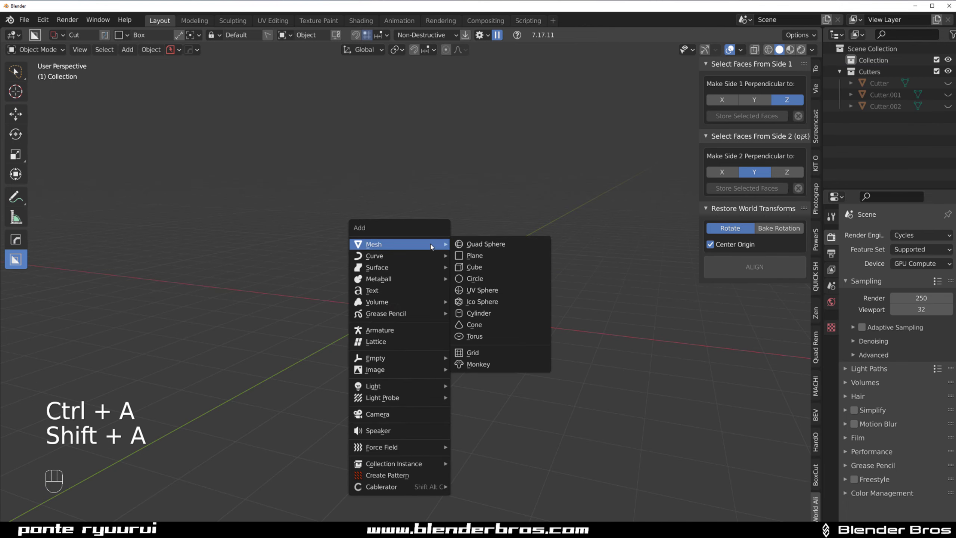
pyautogui.click(490, 266)
# Step: Tilt and move the cube, apply all transforms (2.92 × 2.85 × 3.33 m), and show World Align
pyautogui.press('r')
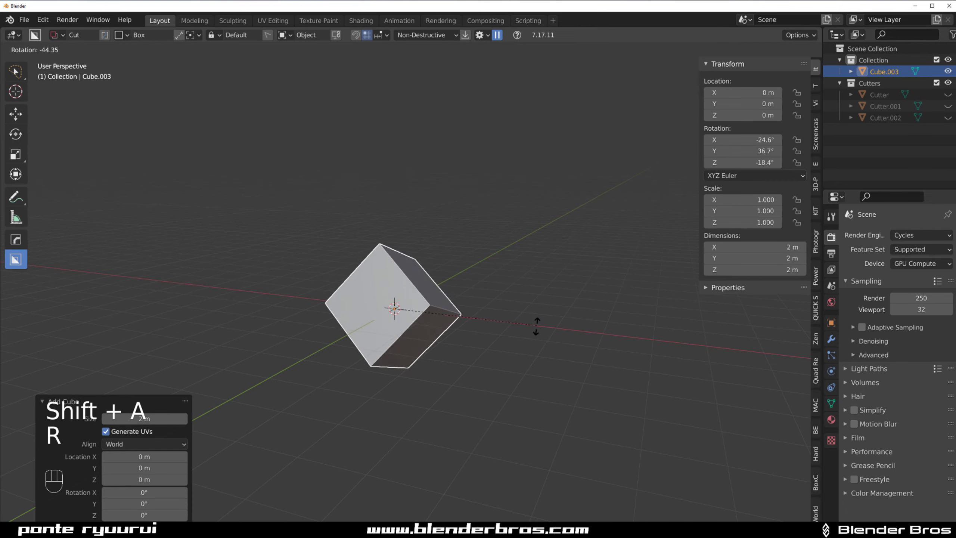
pyautogui.click(551, 318)
pyautogui.press('g')
pyautogui.click(448, 252)
pyautogui.hotkey('ctrl', 'a')
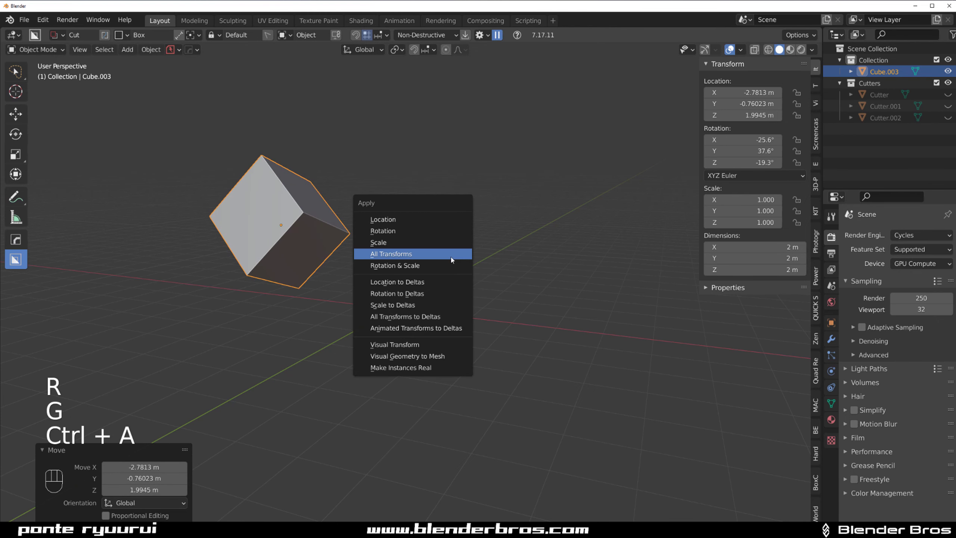
pyautogui.click(449, 253)
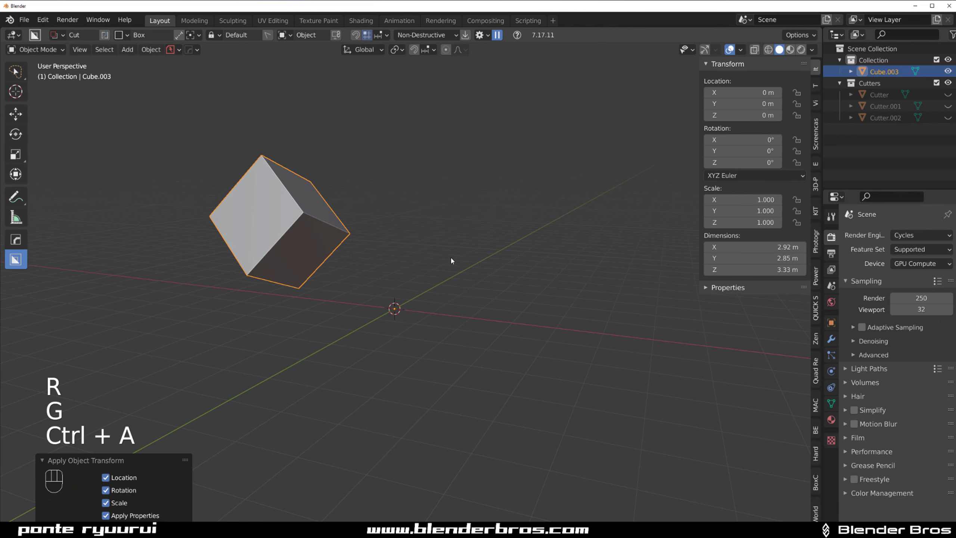
pyautogui.click(815, 512)
pyautogui.keyDown('shift'); pyautogui.moveTo(494, 184); pyautogui.dragTo(515, 184, button='middle'); pyautogui.keyUp('shift')
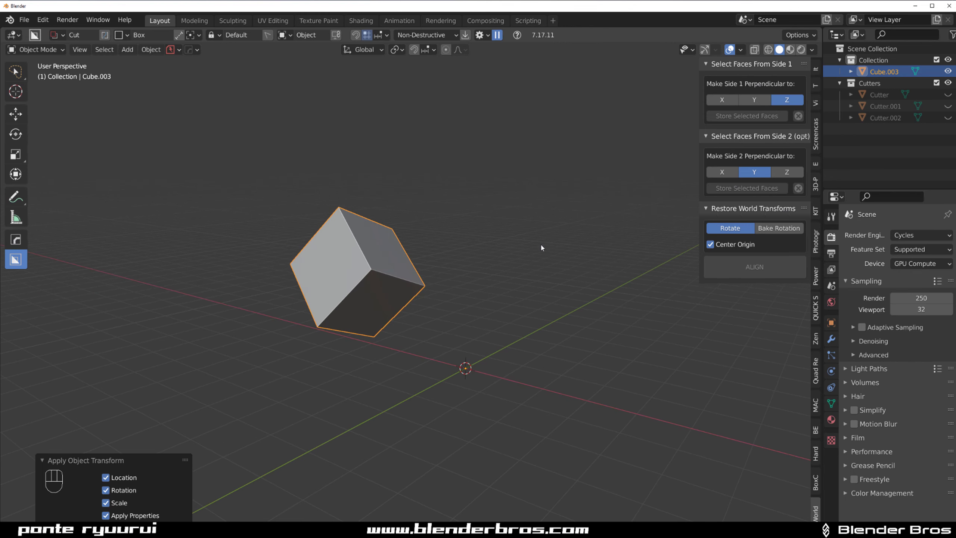
# Step: In Edit Mode, inset one cube face and extrude it inward
pyautogui.moveTo(469, 243); pyautogui.dragTo(436, 222, button='middle')
pyautogui.press('Tab')
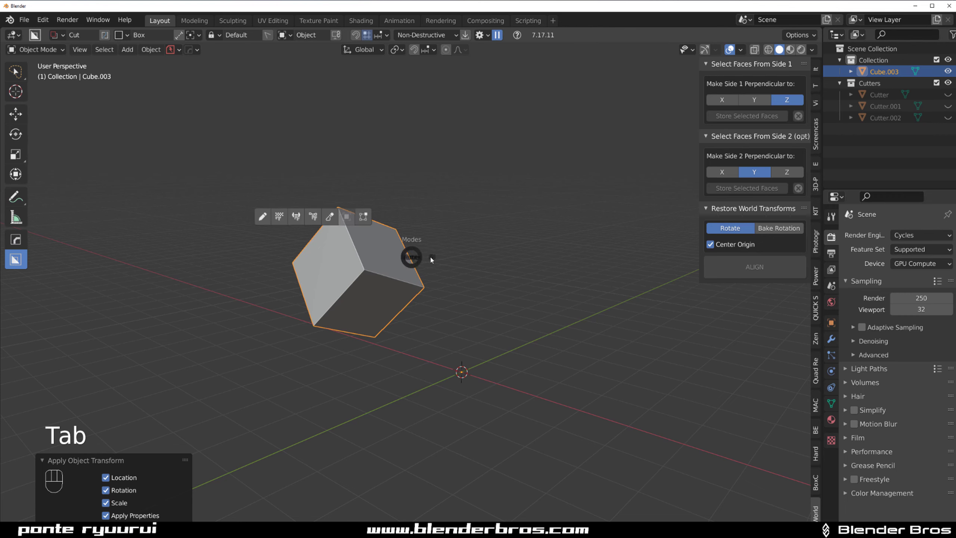
pyautogui.press('i')
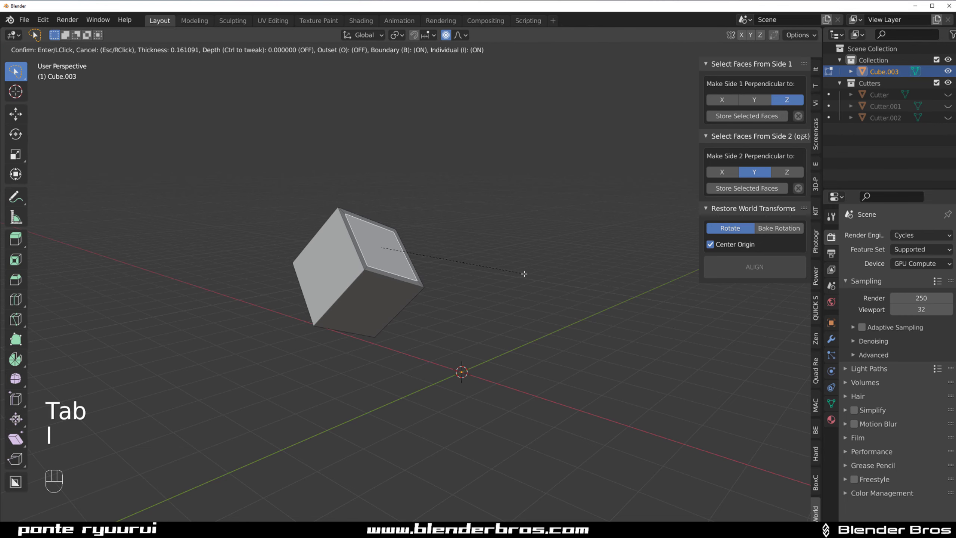
pyautogui.click(521, 272)
pyautogui.press('e')
pyautogui.click(506, 274)
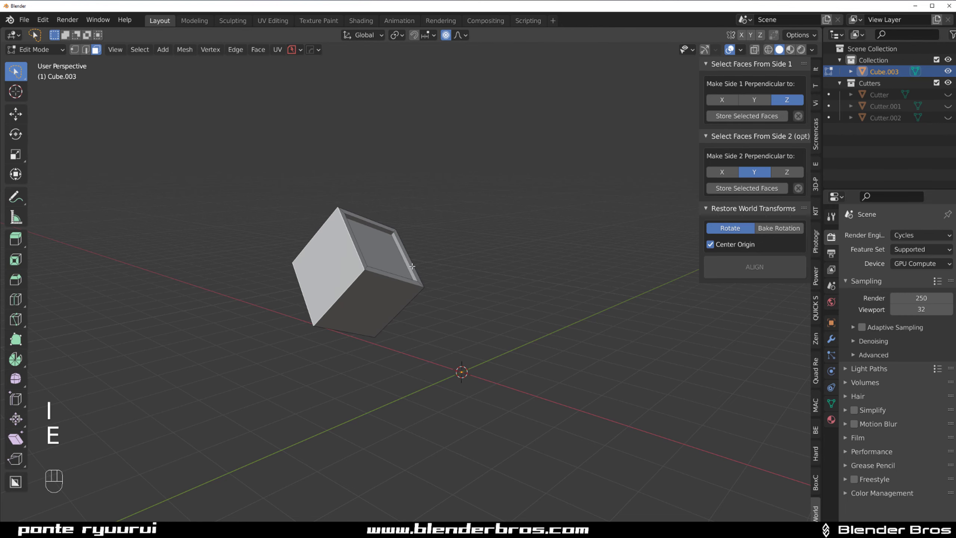
# Step: Inset and push a second face inward, then orbit to inspect the recessed openings
pyautogui.press('i')
pyautogui.click(496, 266)
pyautogui.press('e')
pyautogui.click(515, 267)
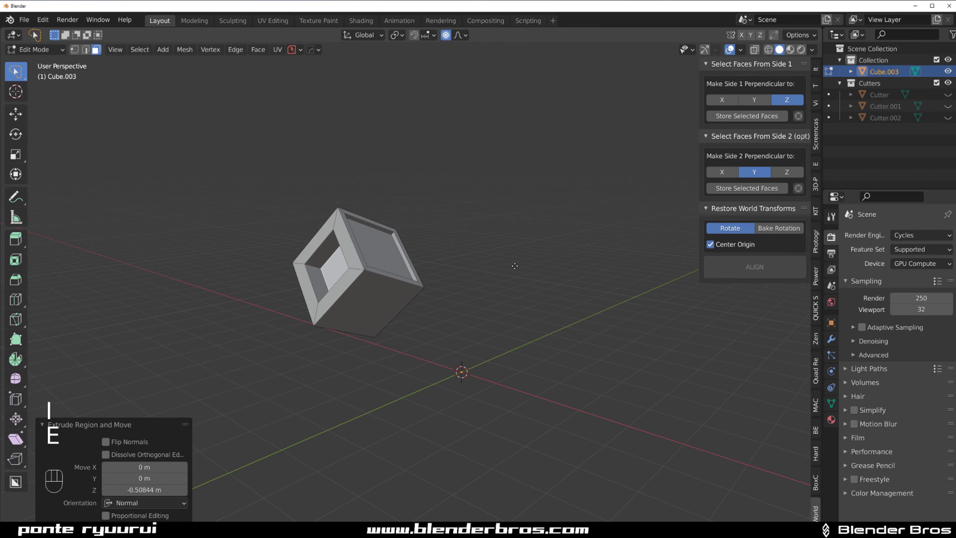
pyautogui.click(481, 224)
pyautogui.scroll(2, 481, 225)
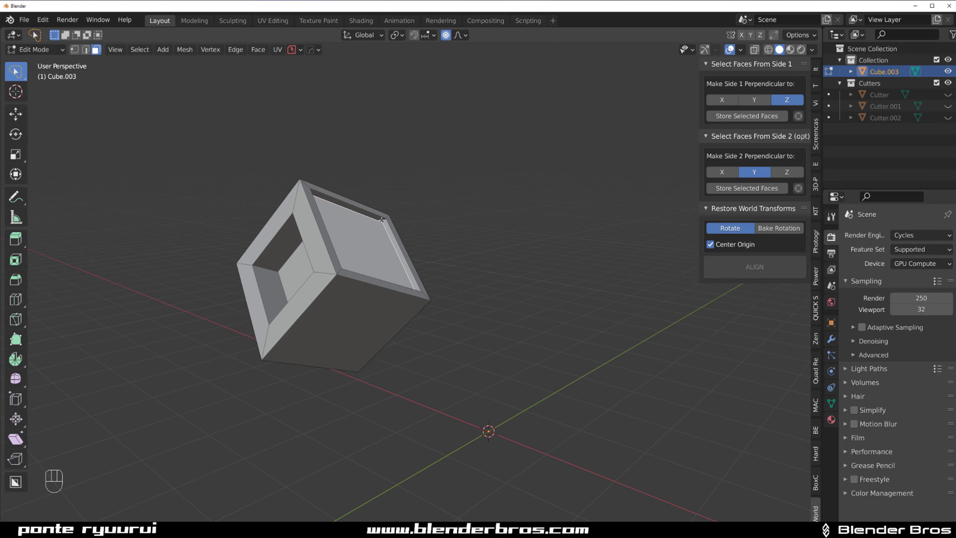
pyautogui.scroll(-3, 399, 223)
pyautogui.moveTo(400, 223); pyautogui.dragTo(399, 323, button='middle')
pyautogui.moveTo(405, 220); pyautogui.dragTo(422, 256, button='middle')
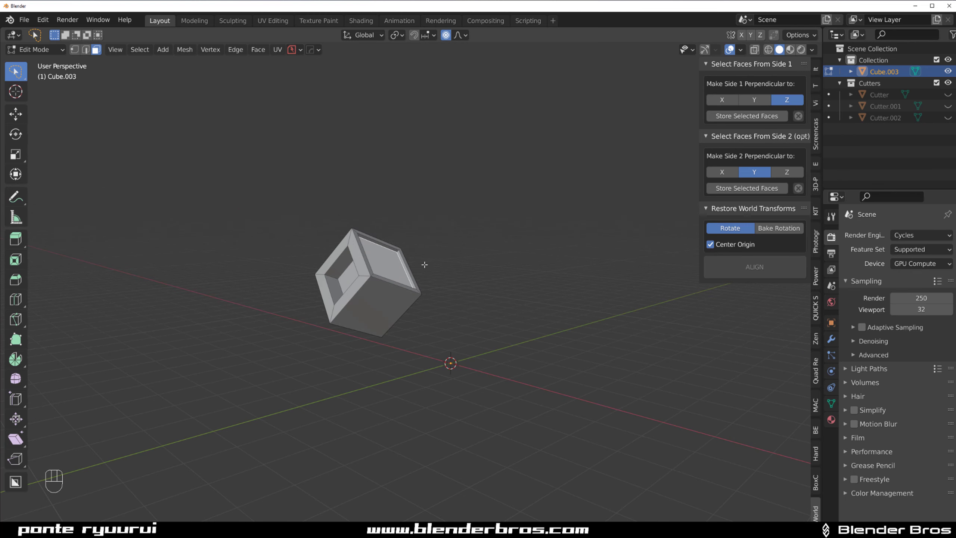
# Step: Store one recessed face as World Align side 1 (Z) and the other as side 2 (Y)
pyautogui.scroll(1, 421, 266)
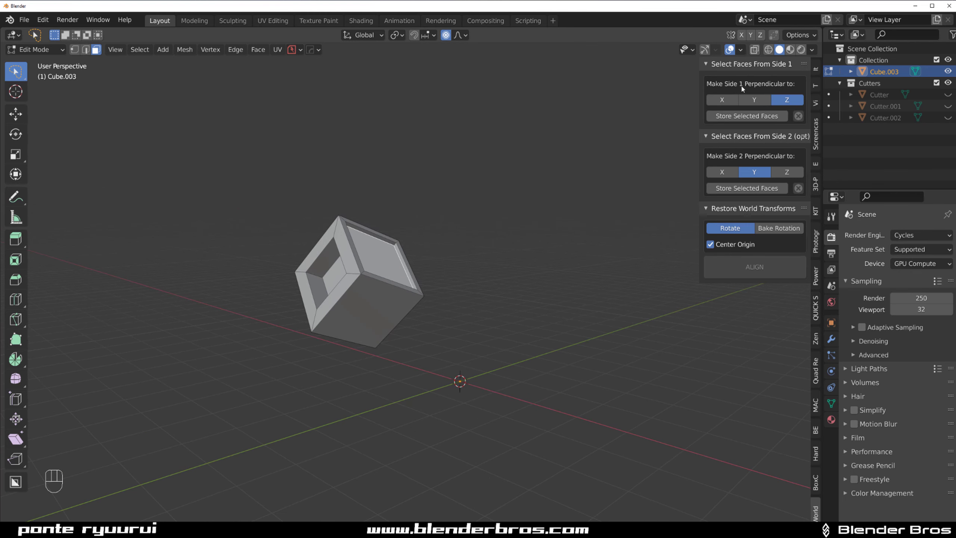
pyautogui.click(750, 118)
pyautogui.click(334, 278)
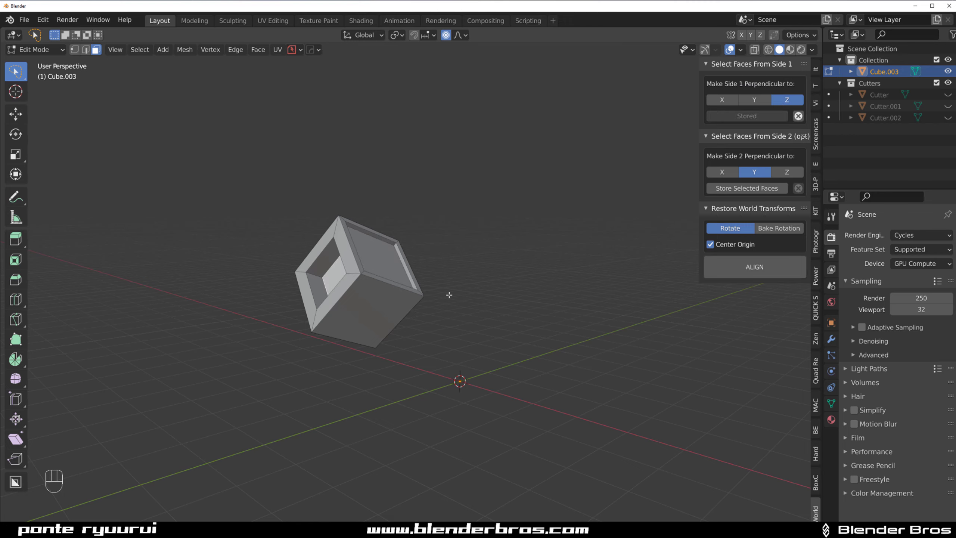
pyautogui.click(747, 187)
pyautogui.click(654, 214)
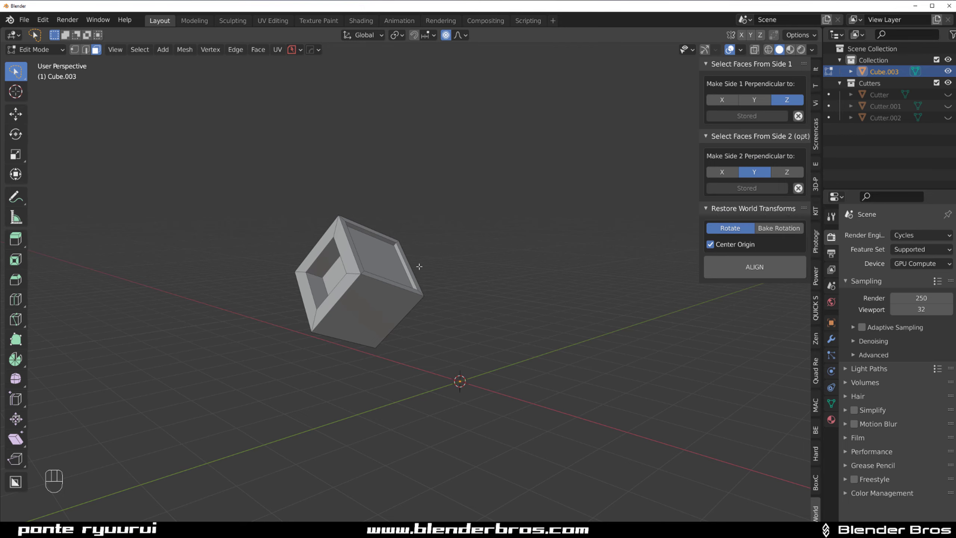
pyautogui.moveTo(420, 268); pyautogui.dragTo(436, 262, button='middle')
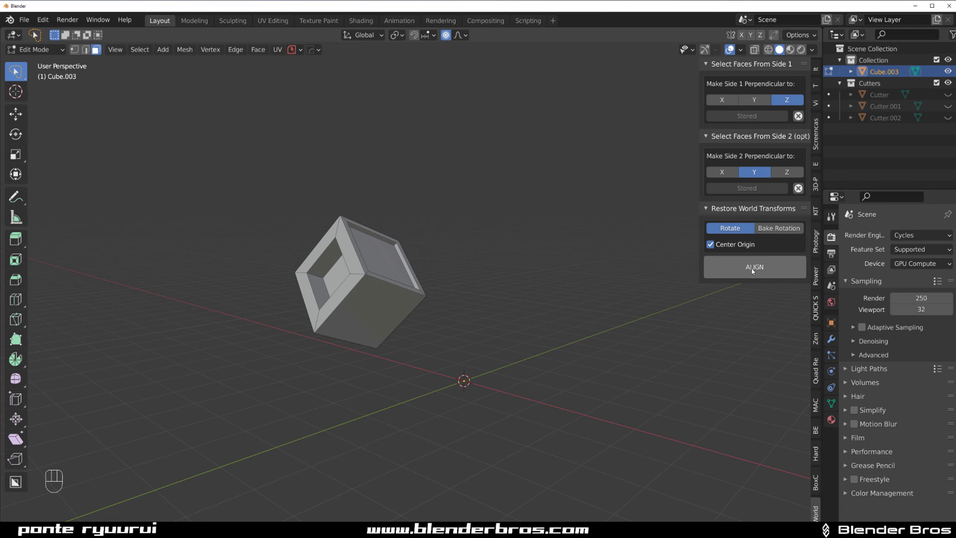
pyautogui.keyDown('shift'); pyautogui.moveTo(455, 270); pyautogui.dragTo(484, 258, button='middle'); pyautogui.keyUp('shift')
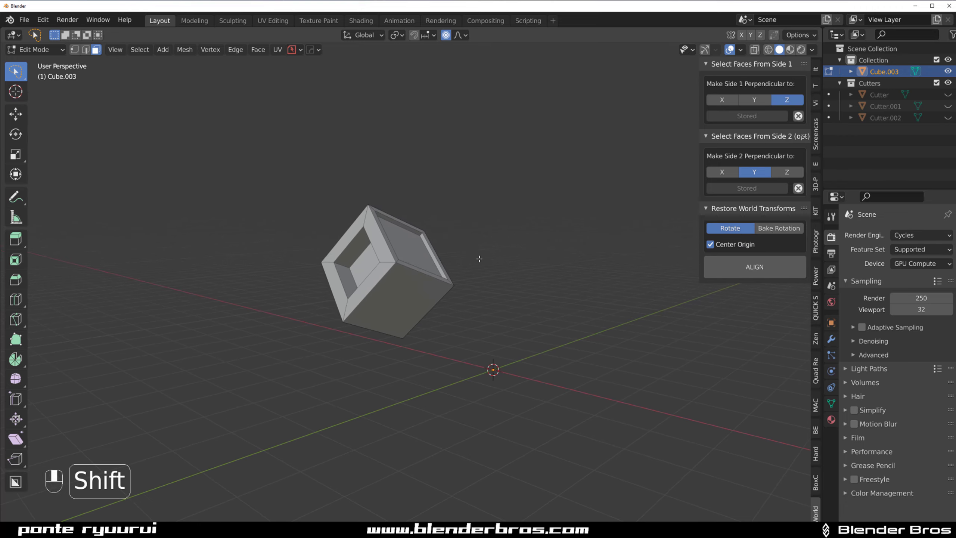
pyautogui.scroll(3, 545, 252)
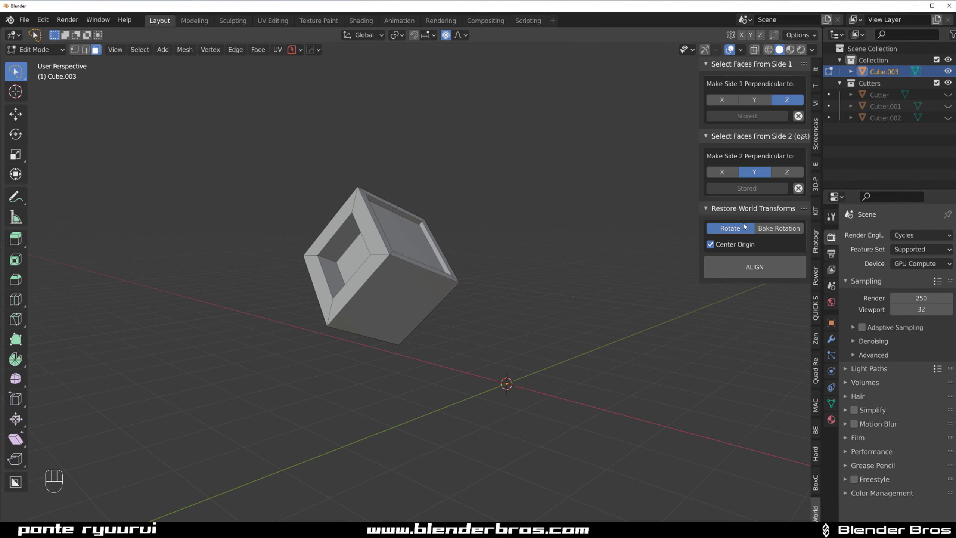
# Step: Run ALIGN and view Cube.003's transform: rotation 17.6°, -41.4°, 3.7°
pyautogui.click(735, 262)
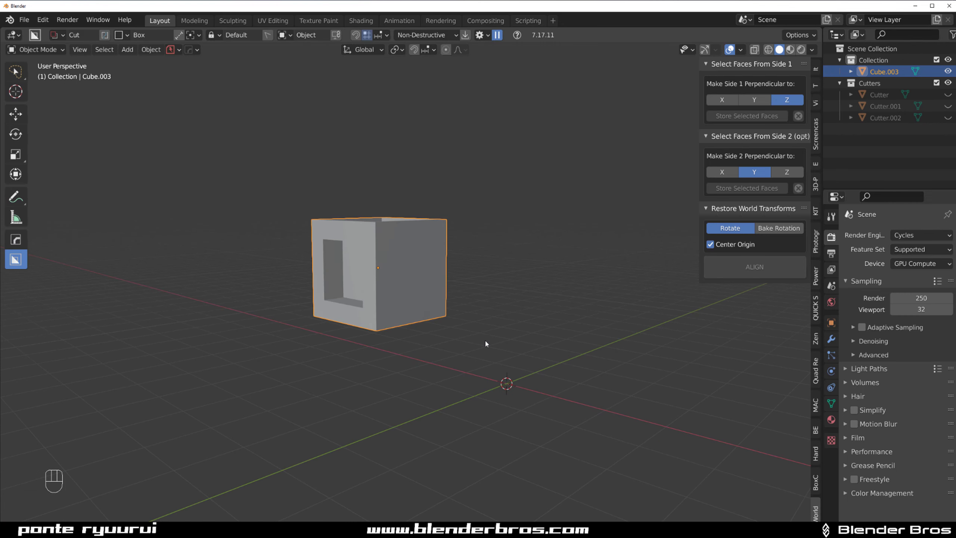
pyautogui.moveTo(467, 276); pyautogui.dragTo(453, 305, button='middle')
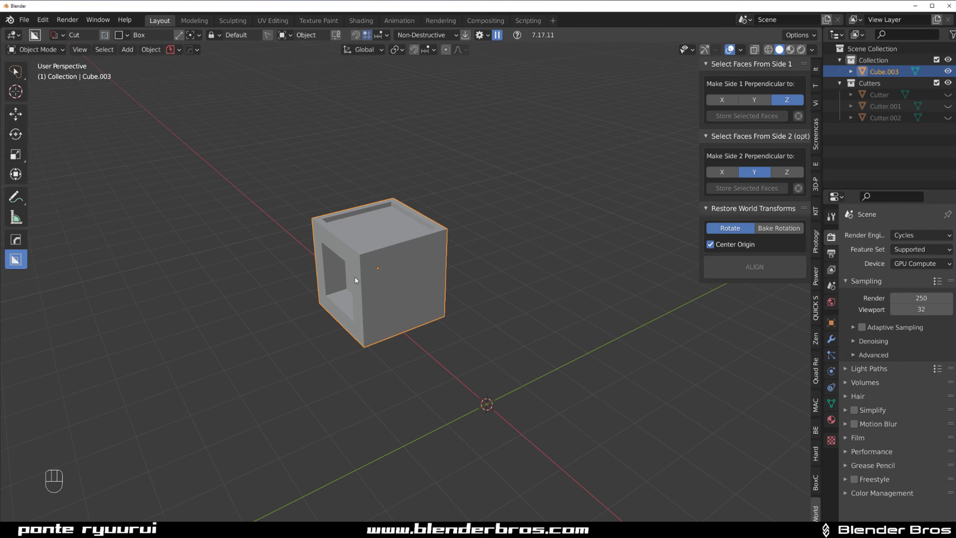
pyautogui.moveTo(353, 277); pyautogui.dragTo(283, 324, button='middle')
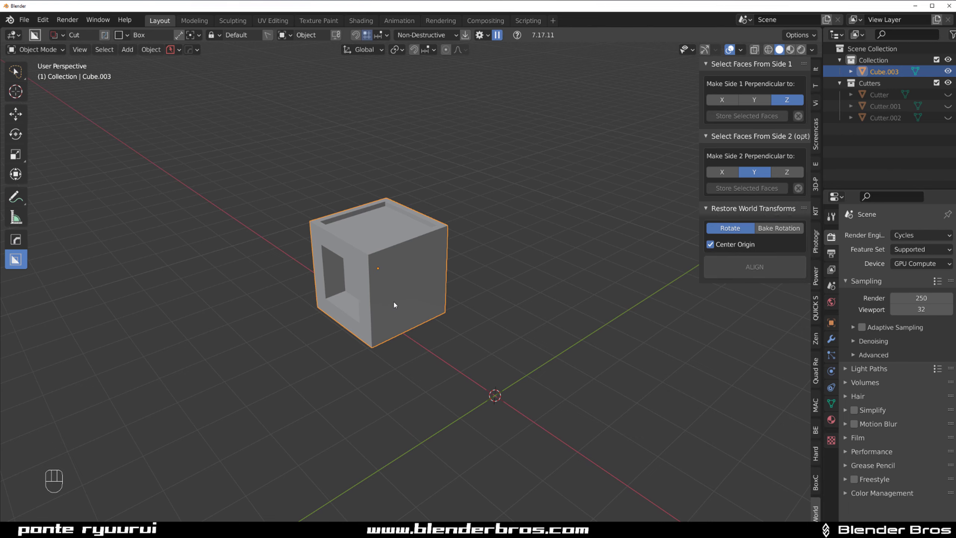
pyautogui.press('n')
pyautogui.press('n')
pyautogui.click(816, 70)
pyautogui.moveTo(565, 292); pyautogui.dragTo(590, 240, button='middle')
pyautogui.moveTo(581, 191); pyautogui.dragTo(555, 207, button='middle')
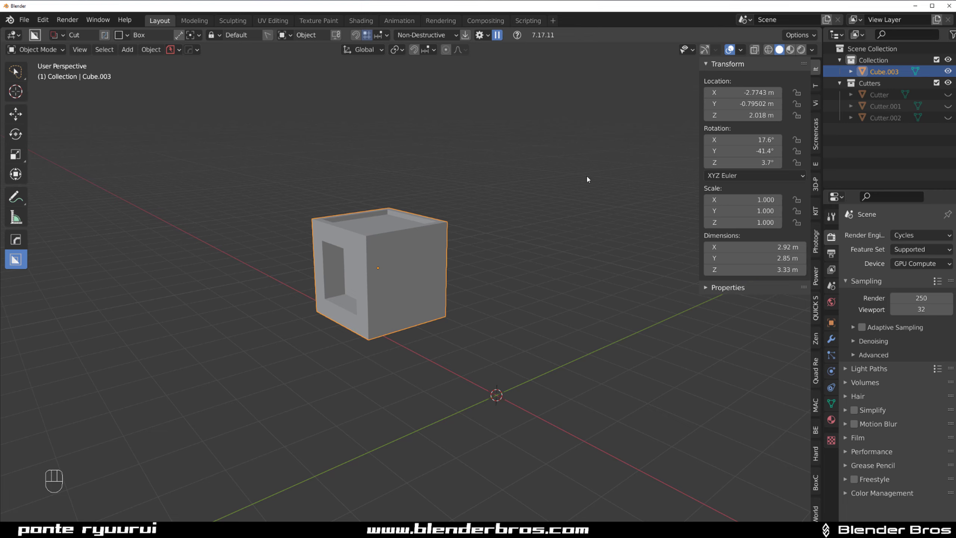
# Step: Clear Cube.003's location to 0 m with Alt+G, keeping its 17.6°, -41.4°, 3.7° rotation
pyautogui.press('alt')
pyautogui.hotkey('alt', 'g')
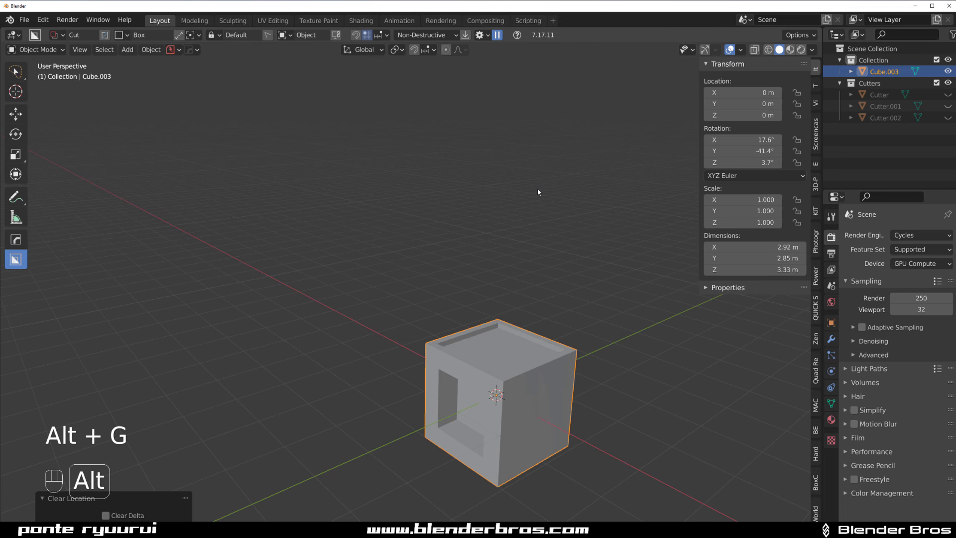
pyautogui.keyDown('shift'); pyautogui.moveTo(530, 397); pyautogui.dragTo(427, 233, button='middle'); pyautogui.keyUp('shift')
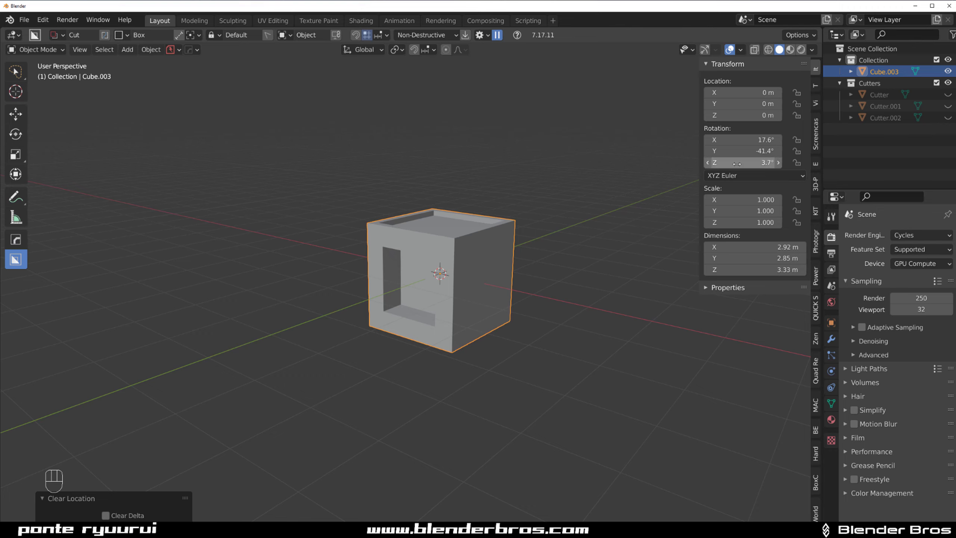
# Step: Apply the cube's rotation, then move it up-left and tilt it by -35.6°
pyautogui.hotkey('ctrl', 'a')
pyautogui.click(538, 165)
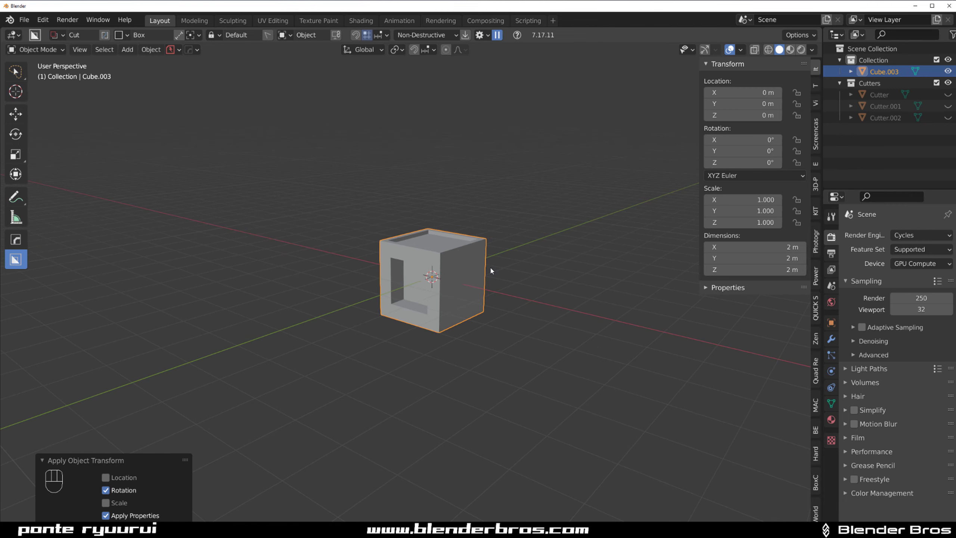
pyautogui.press('g')
pyautogui.click(398, 269)
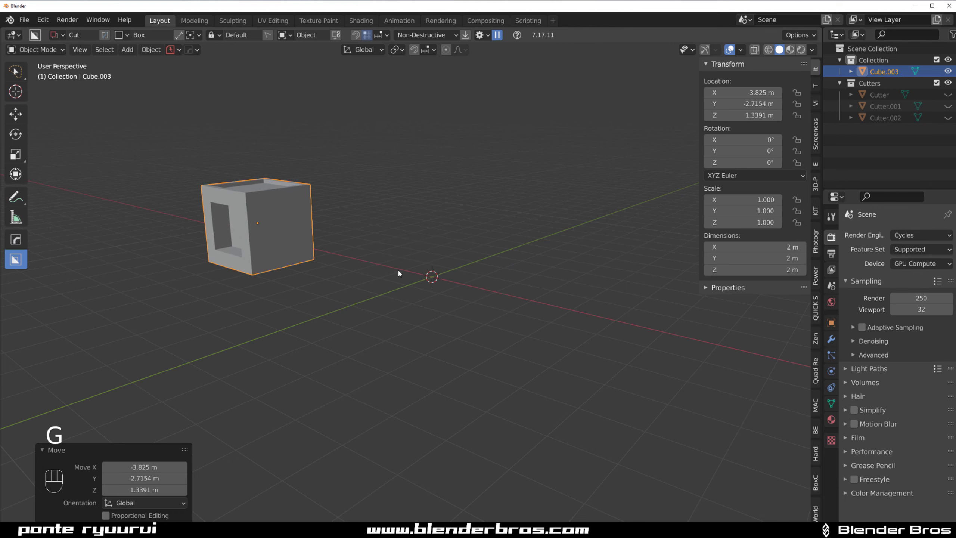
pyautogui.press('r')
pyautogui.click(422, 286)
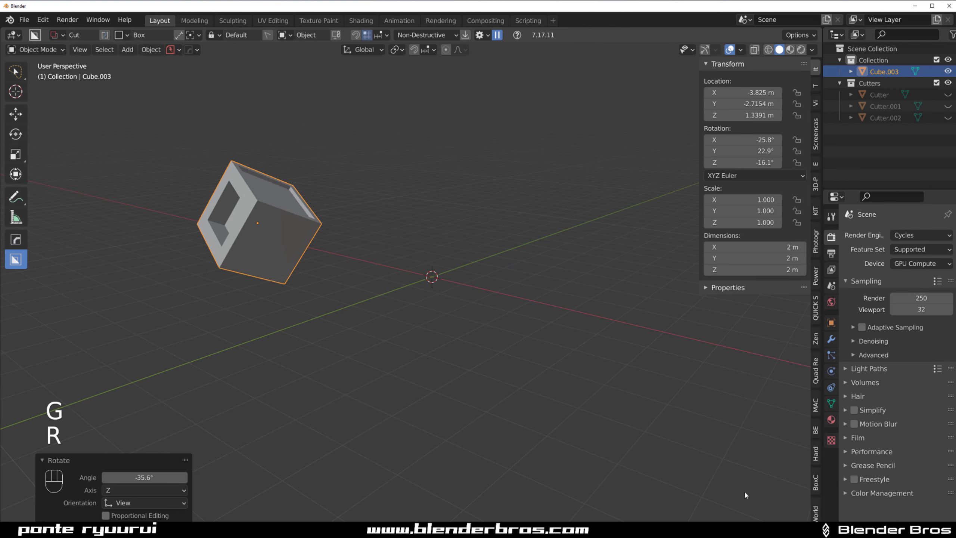
# Step: Store faces for World Align sides 1 and 2 and align with Bake Rotation, giving rotation -25.8°, 22.9°, -16.1°
pyautogui.click(816, 514)
pyautogui.keyDown('shift'); pyautogui.moveTo(453, 296); pyautogui.dragTo(568, 359, button='middle'); pyautogui.keyUp('shift')
pyautogui.press('Tab')
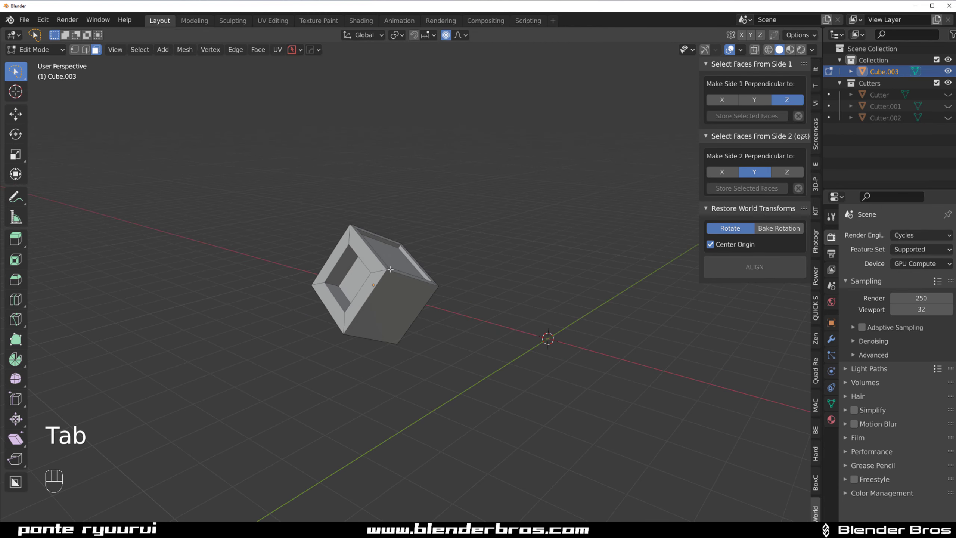
pyautogui.click(784, 118)
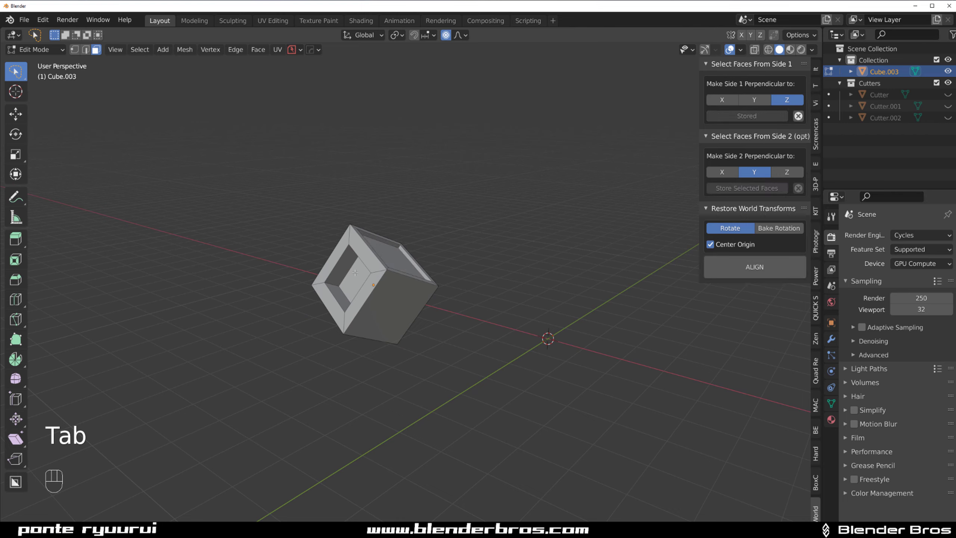
pyautogui.click(750, 188)
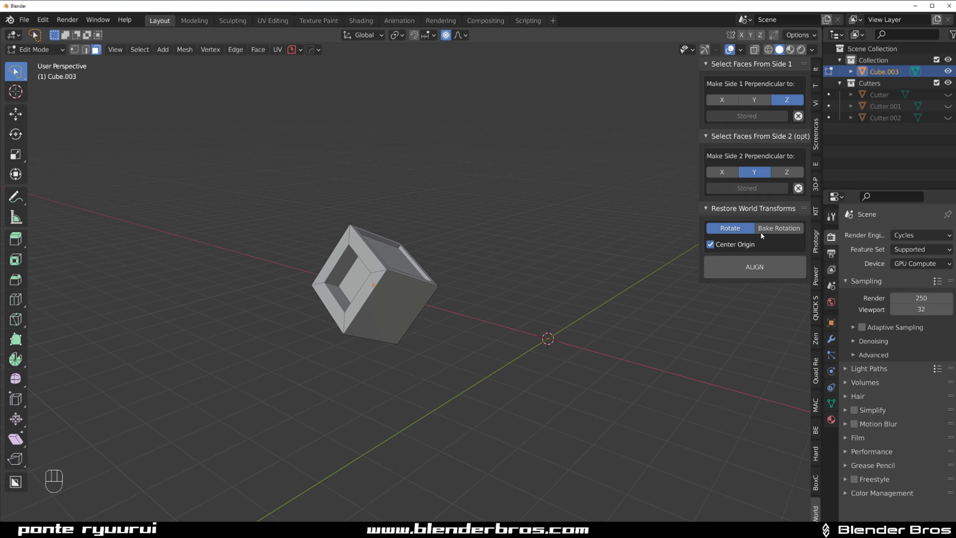
pyautogui.click(778, 228)
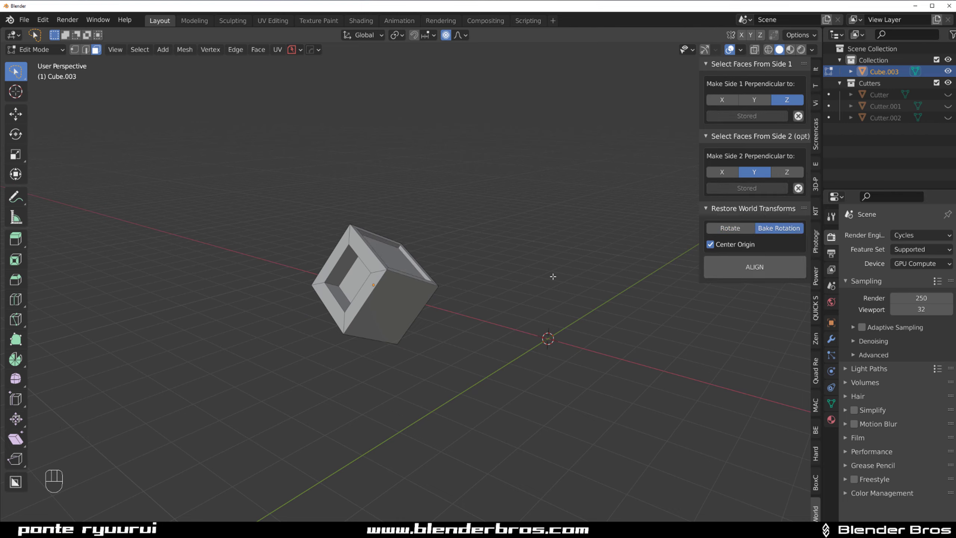
pyautogui.click(754, 266)
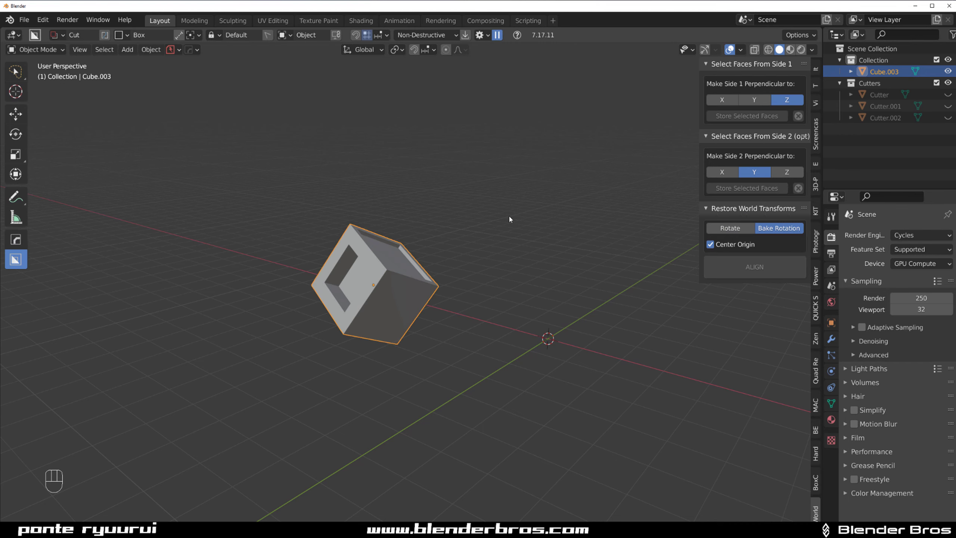
pyautogui.click(815, 68)
# Step: Clear Cube.003's location to 0 m and rotation to 0° so it sits upright at the origin
pyautogui.keyDown('shift'); pyautogui.moveTo(499, 290); pyautogui.dragTo(459, 241, button='middle'); pyautogui.keyUp('shift')
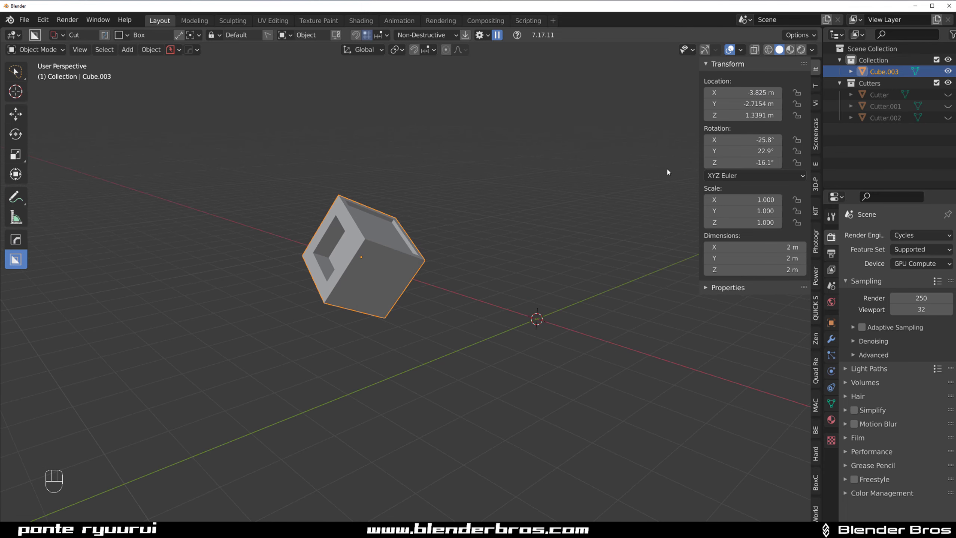
pyautogui.hotkey('alt', 'g')
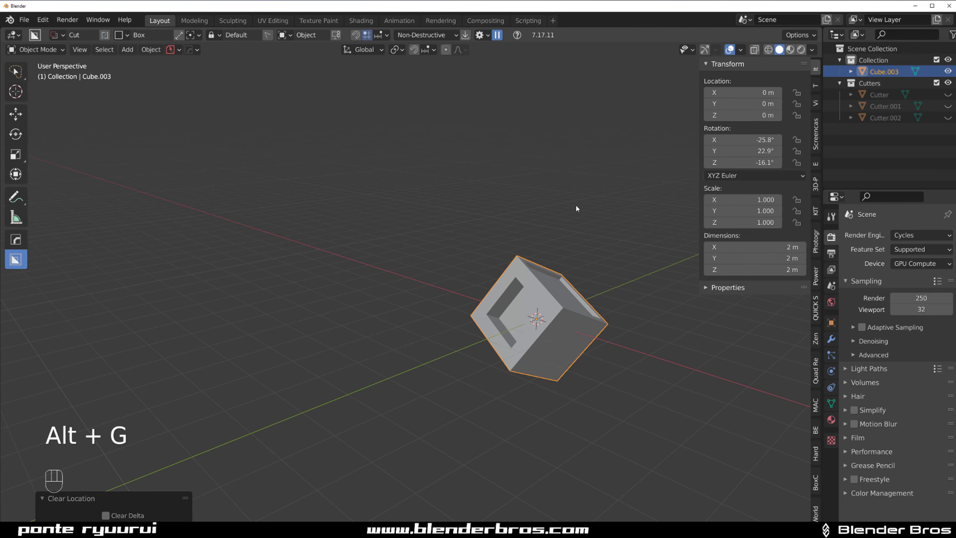
pyautogui.moveTo(621, 227); pyautogui.dragTo(637, 192, button='middle')
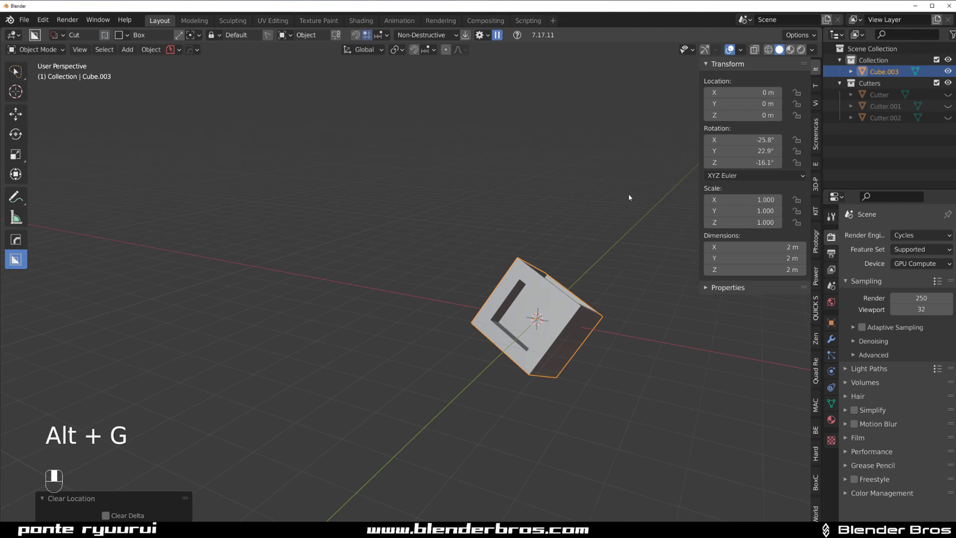
pyautogui.hotkey('alt', 'r')
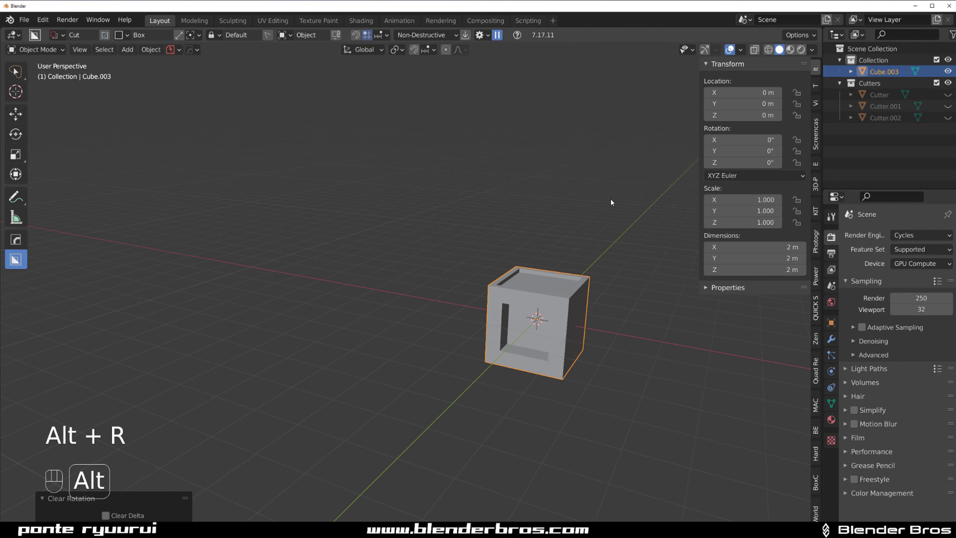
pyautogui.moveTo(700, 173); pyautogui.dragTo(475, 284, button='middle')
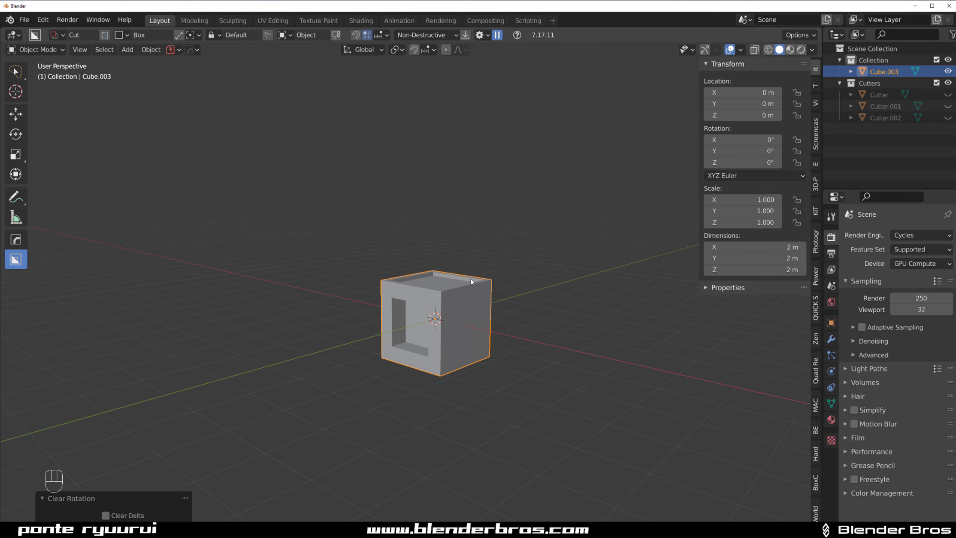
# Step: Delete Cube.003 and add a 12-vertex cylinder with 1 m radius and 2 m depth
pyautogui.press('x')
pyautogui.click(465, 283)
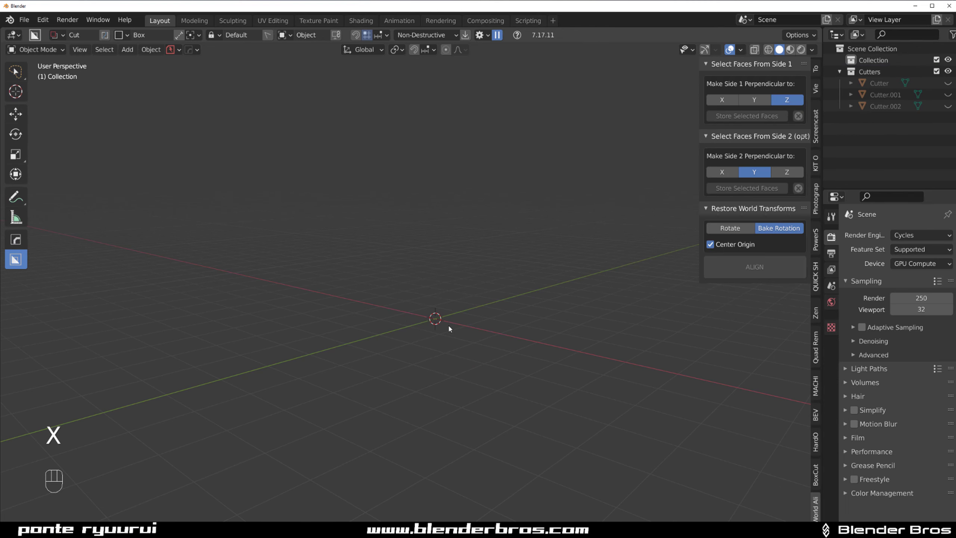
pyautogui.moveTo(442, 311)
pyautogui.mouseDown(button='middle')
pyautogui.moveTo(481, 324)
pyautogui.moveTo(444, 301)
pyautogui.mouseUp(button='middle')
pyautogui.hotkey('shift', 'a')
pyautogui.moveTo(435, 287)
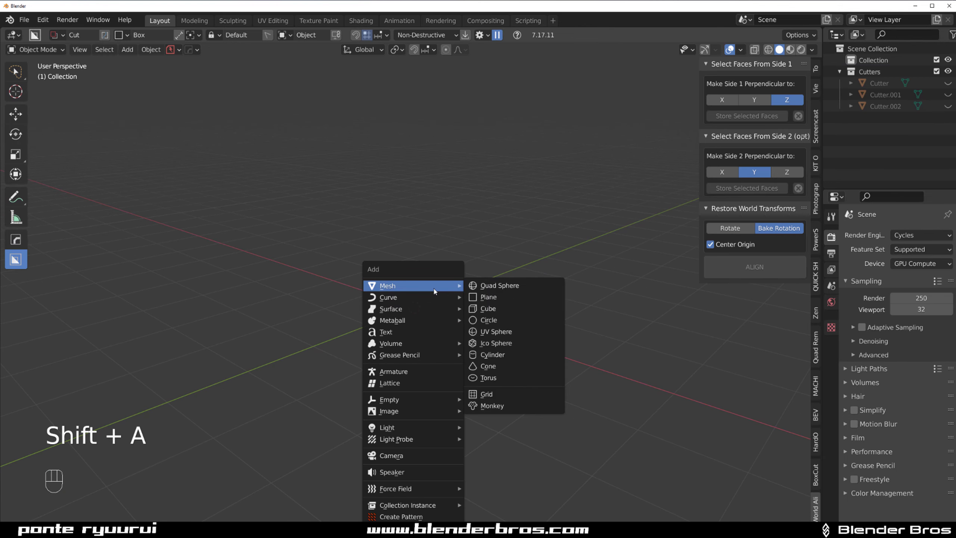
pyautogui.click(509, 353)
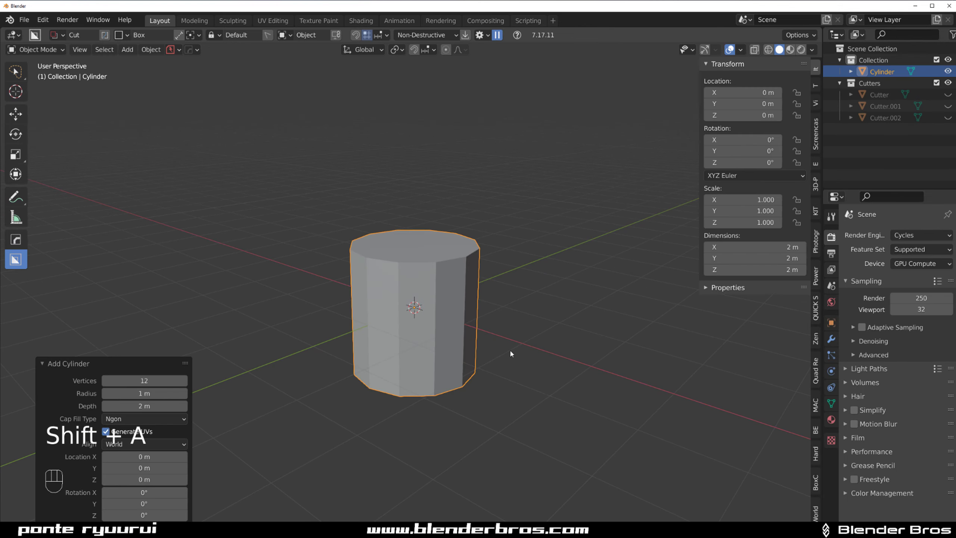
pyautogui.moveTo(457, 273); pyautogui.dragTo(495, 242, button='middle')
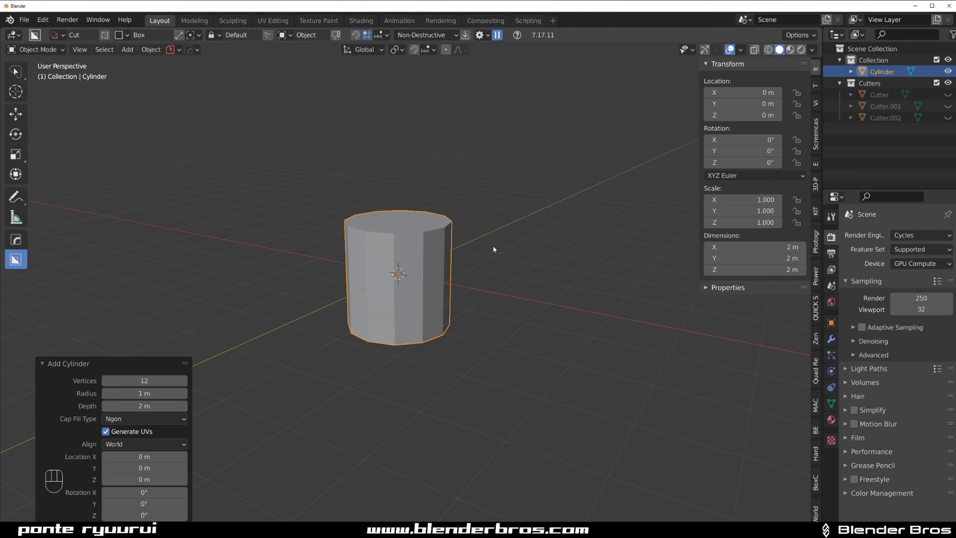
# Step: Tilt the cylinder and move it off to the left
pyautogui.press('r')
pyautogui.click(517, 314)
pyautogui.press('g')
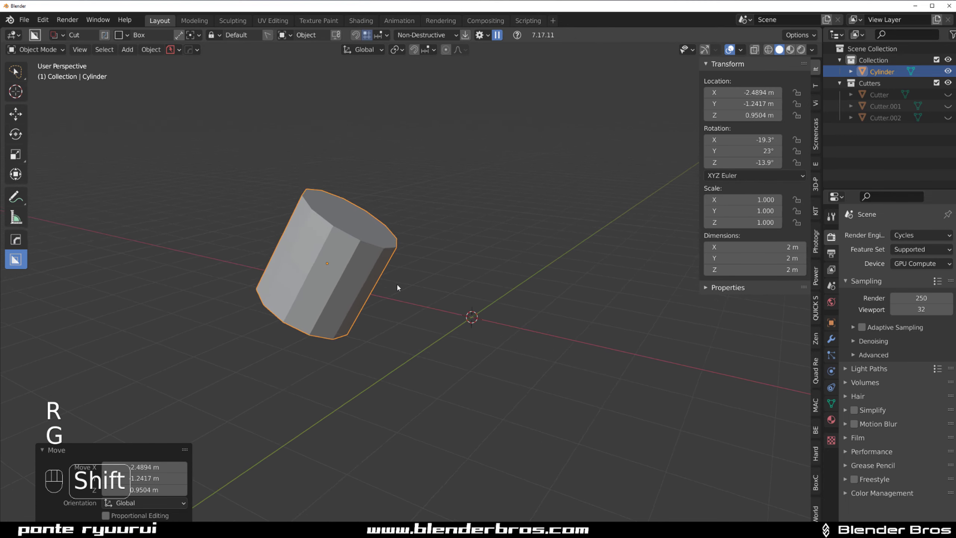
pyautogui.click(384, 271)
# Step: In Edit Mode, inset the cylinder's top face
pyautogui.press('Tab')
pyautogui.click(354, 217)
pyautogui.press('i')
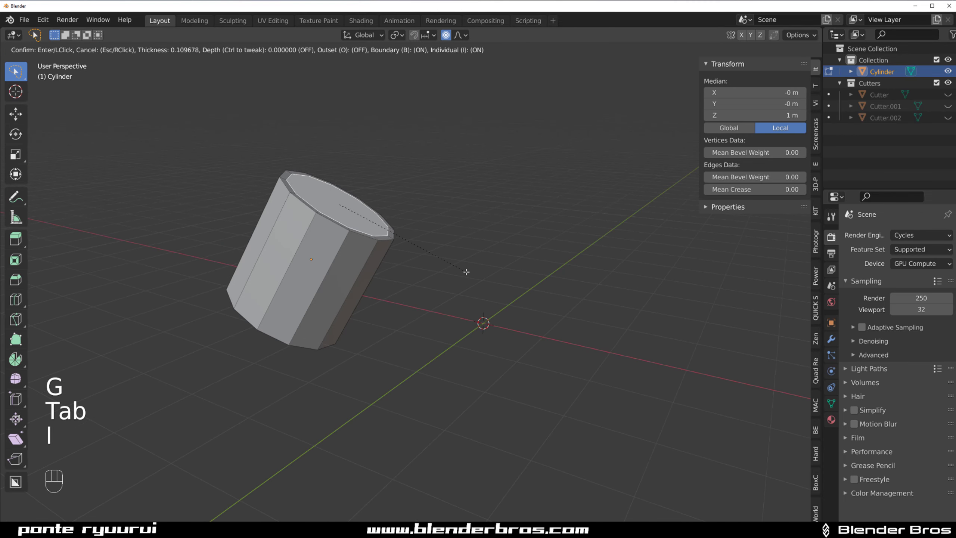
pyautogui.click(468, 271)
pyautogui.press('e')
pyautogui.rightClick(414, 273)
# Step: Inset the selected side faces individually and extrude them inward as recessed panels
pyautogui.click(343, 275)
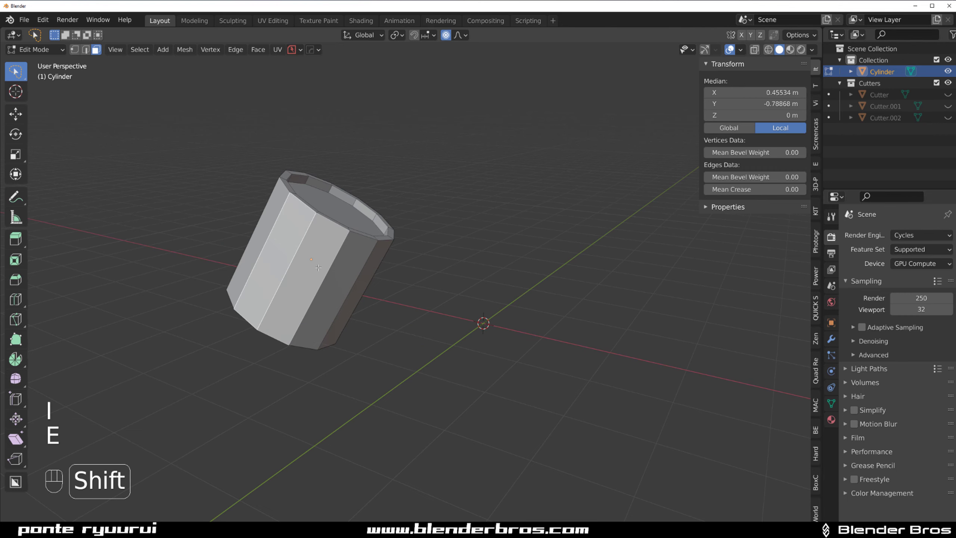
pyautogui.press('i')
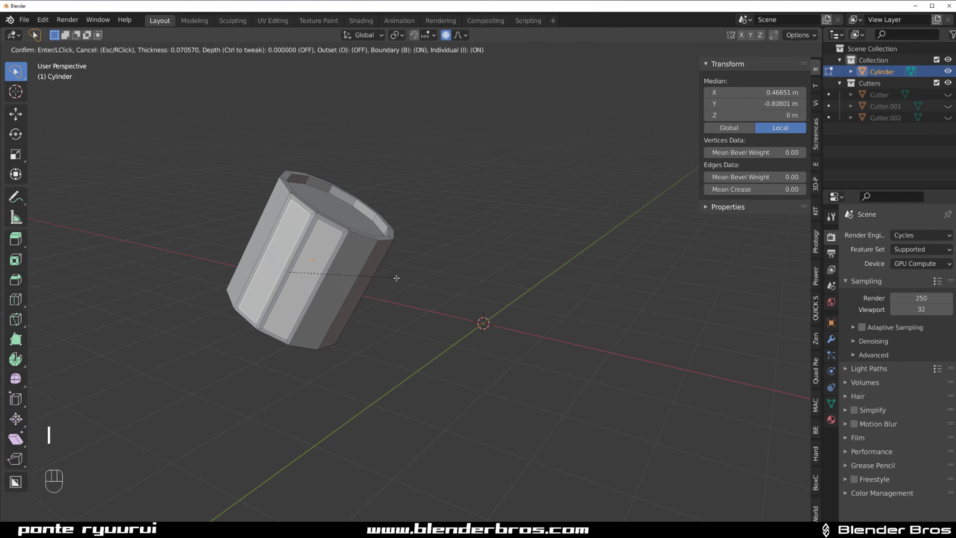
pyautogui.click(396, 278)
pyautogui.press('e')
pyautogui.click(376, 272)
pyautogui.keyDown('shift'); pyautogui.moveTo(367, 269); pyautogui.dragTo(388, 293, button='middle'); pyautogui.keyUp('shift')
# Step: Deselect all, then select the cylinder's top face from a top-facing view
pyautogui.click(468, 271)
pyautogui.keyDown('shift'); pyautogui.moveTo(468, 272); pyautogui.dragTo(328, 224, button='middle'); pyautogui.keyUp('shift')
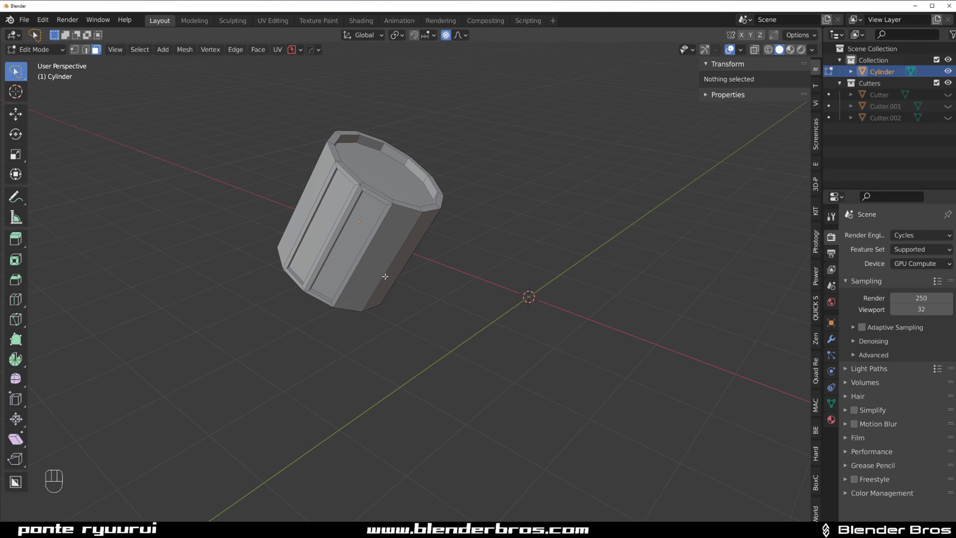
pyautogui.moveTo(417, 243); pyautogui.dragTo(446, 184, button='middle')
pyautogui.click(446, 184)
pyautogui.moveTo(374, 295); pyautogui.dragTo(451, 244, button='middle')
# Step: Store the two front side faces as World Align Side 1
pyautogui.click(815, 517)
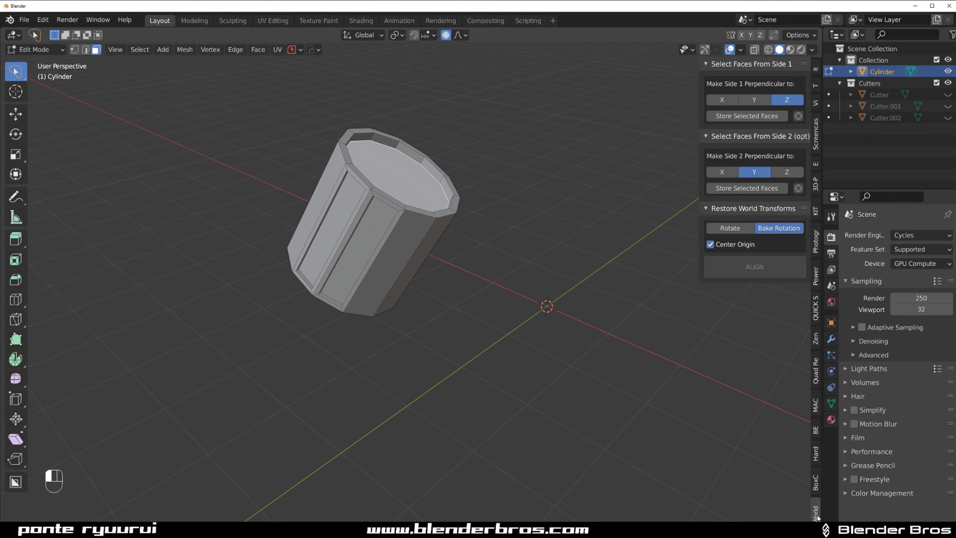
pyautogui.keyDown('shift'); pyautogui.moveTo(422, 191); pyautogui.dragTo(411, 211, button='middle'); pyautogui.keyUp('shift')
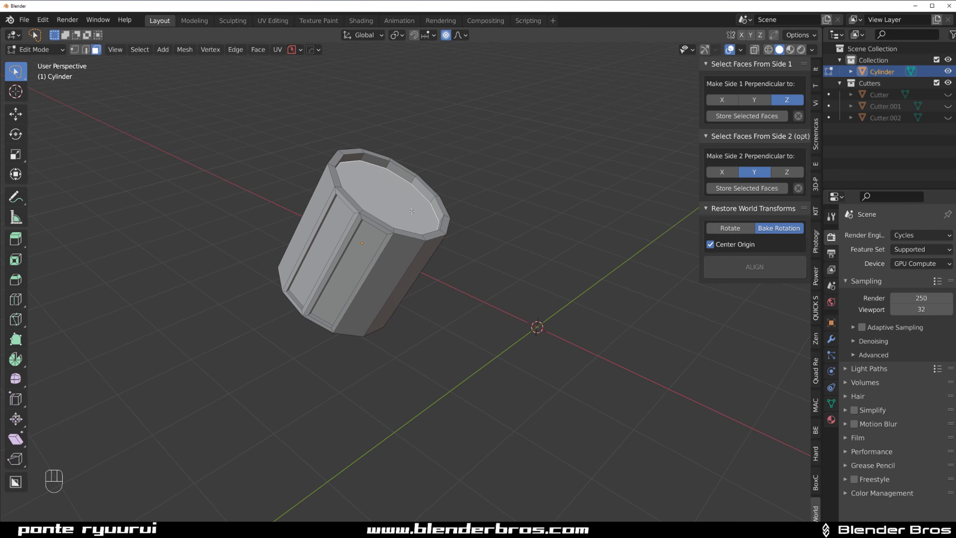
pyautogui.click(342, 228)
pyautogui.click(354, 240)
pyautogui.keyDown('shift'); pyautogui.click(340, 233); pyautogui.keyUp('shift')
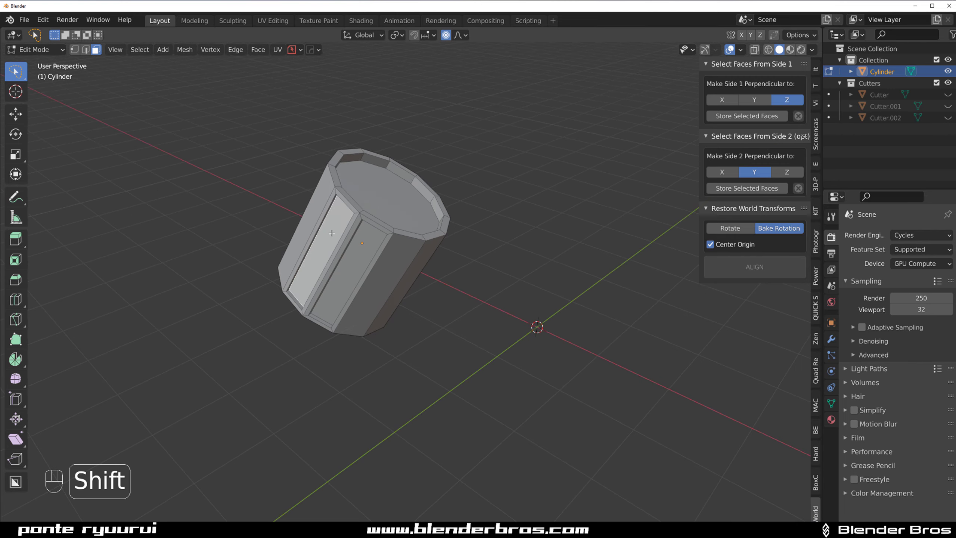
pyautogui.keyDown('shift'); pyautogui.click(355, 244); pyautogui.keyUp('shift')
pyautogui.click(779, 116)
# Step: Set Side 2 to X, store a cylinder face for it, and choose Rotate
pyautogui.click(397, 207)
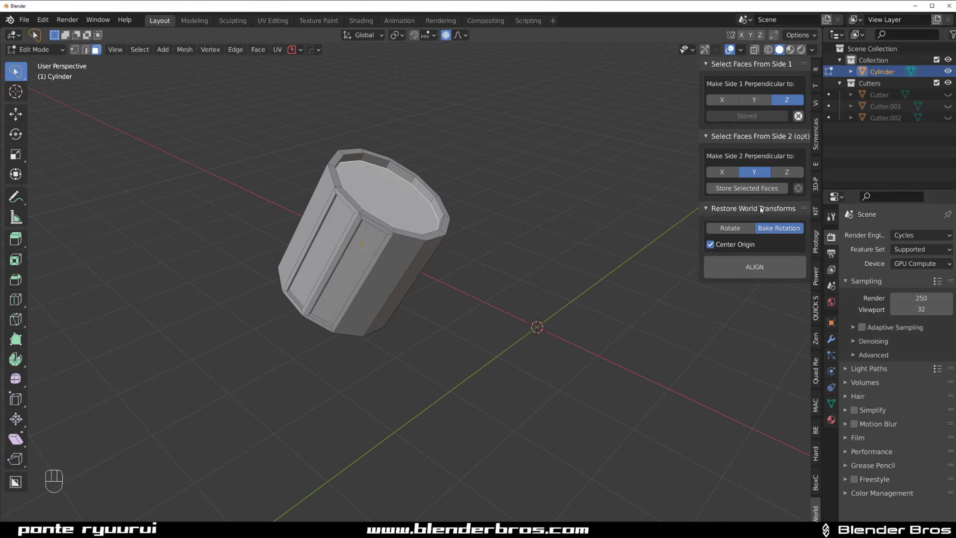
pyautogui.click(722, 171)
pyautogui.click(747, 187)
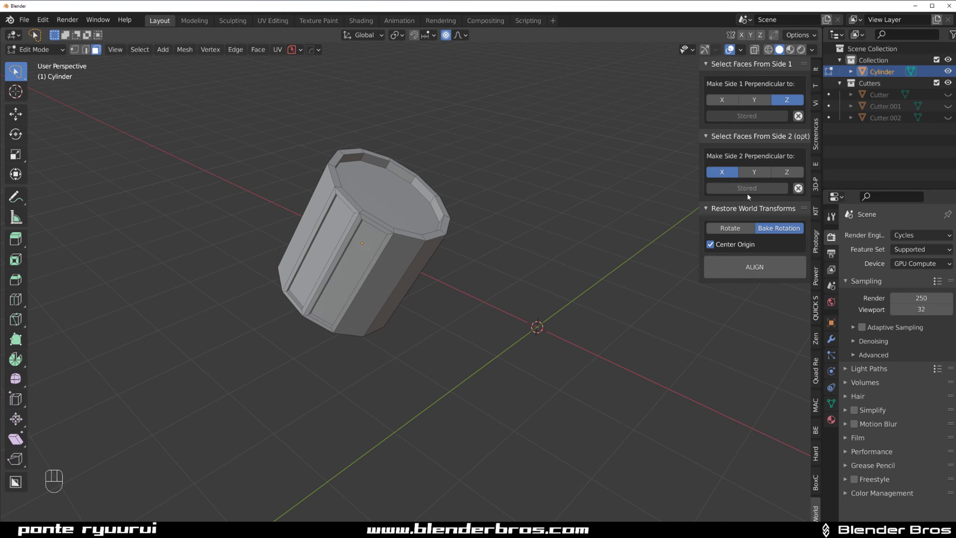
pyautogui.click(730, 228)
# Step: Align the cylinder, clear its location to the world origin, and inspect it from several angles
pyautogui.click(755, 266)
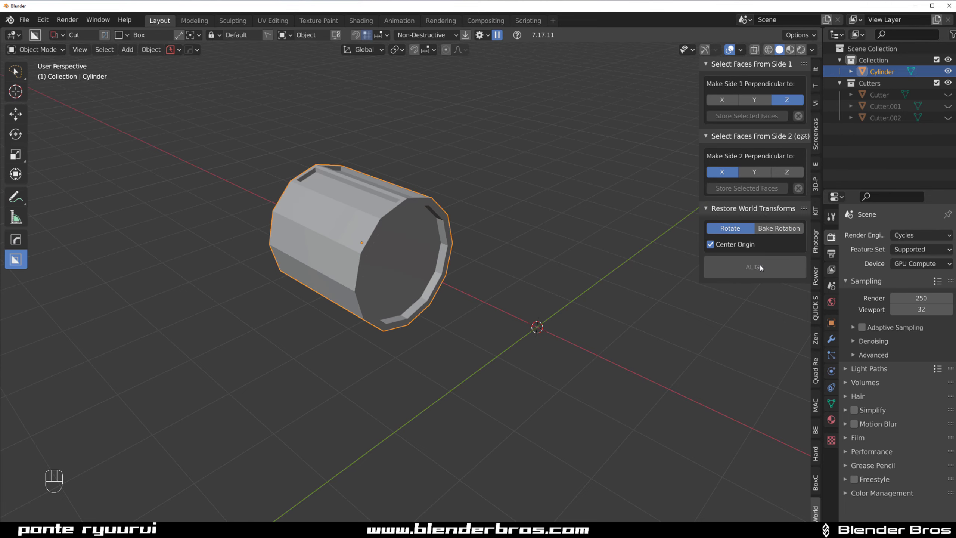
pyautogui.hotkey('alt', 'g')
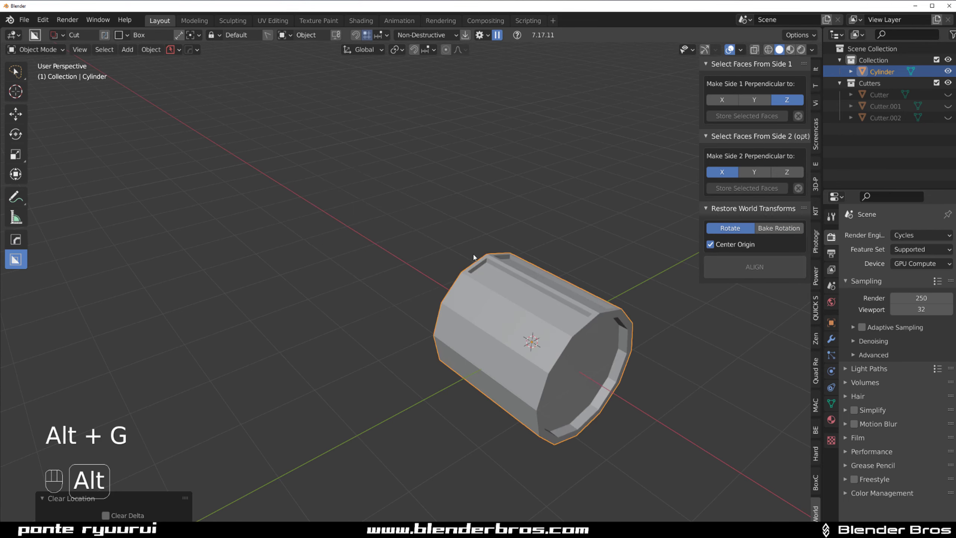
pyautogui.keyDown('shift'); pyautogui.moveTo(579, 289); pyautogui.dragTo(413, 158, button='middle'); pyautogui.keyUp('shift')
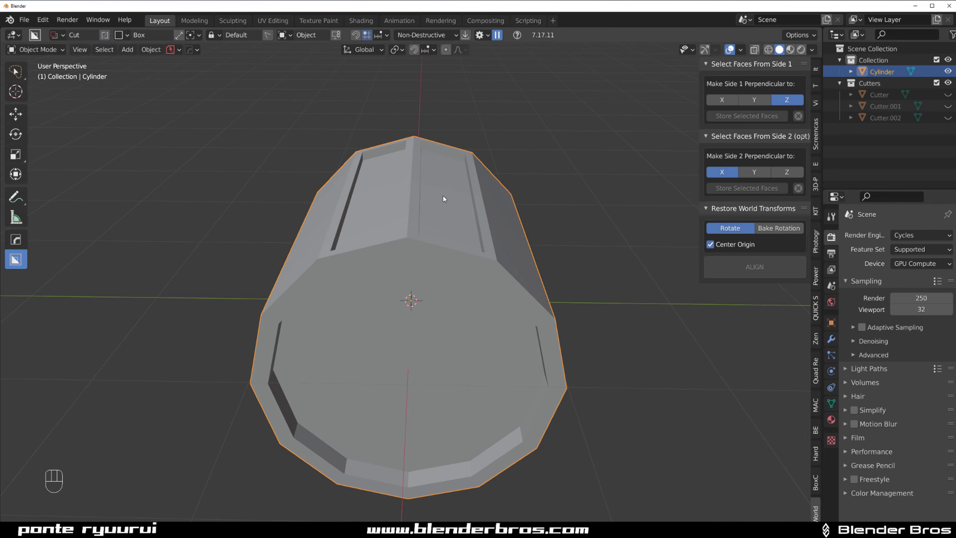
pyautogui.moveTo(401, 232); pyautogui.dragTo(361, 188, button='middle')
pyautogui.scroll(-3, 421, 204)
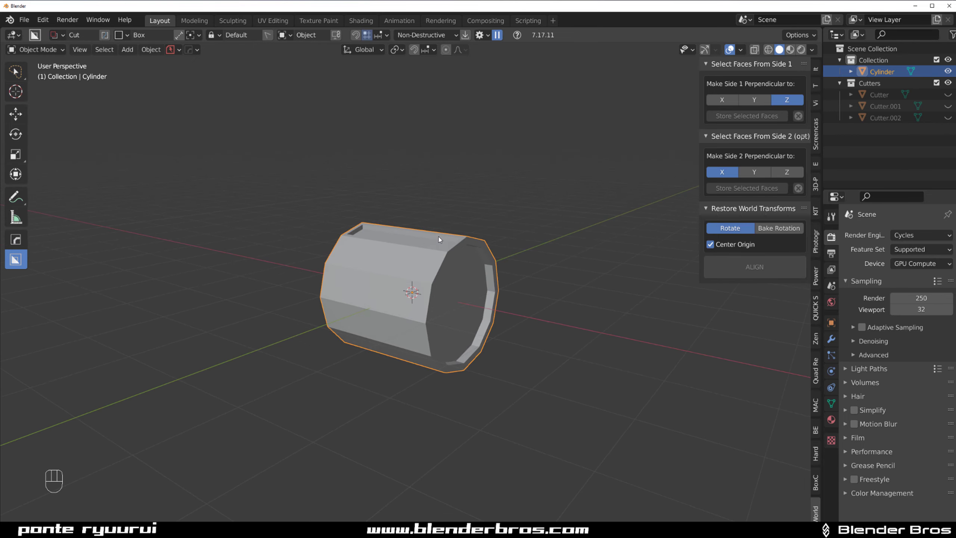
# Step: Delete the cylinder, add a quad sphere, subdivide it two levels with Ctrl+2, and apply Visual Geometry to Mesh
pyautogui.press('x')
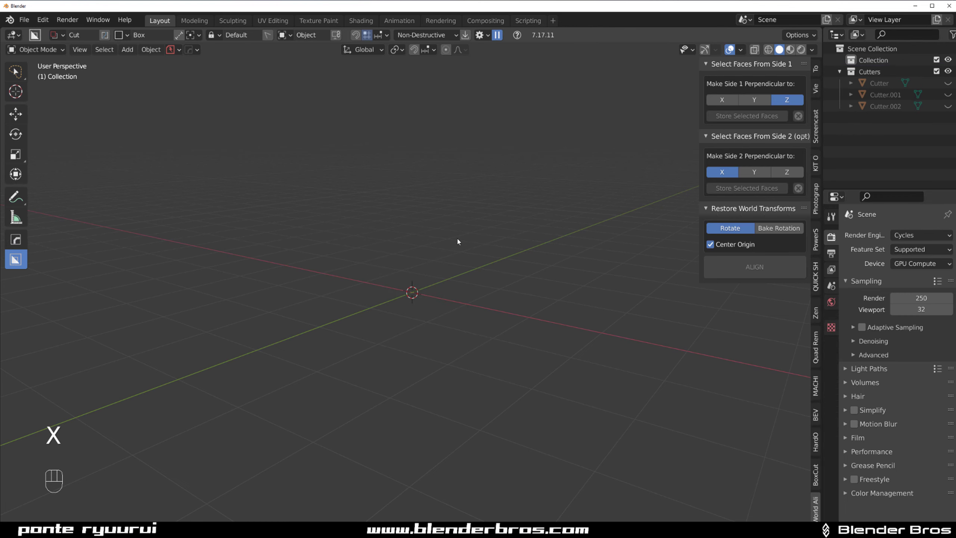
pyautogui.hotkey('shift', 'a')
pyautogui.click(494, 237)
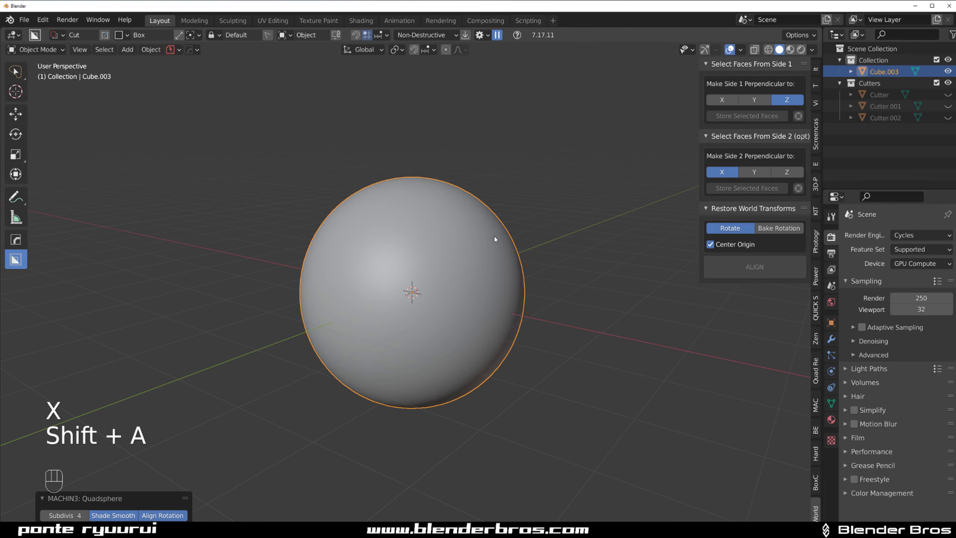
pyautogui.keyDown('shift'); pyautogui.moveTo(456, 242); pyautogui.dragTo(419, 242, button='middle'); pyautogui.keyUp('shift')
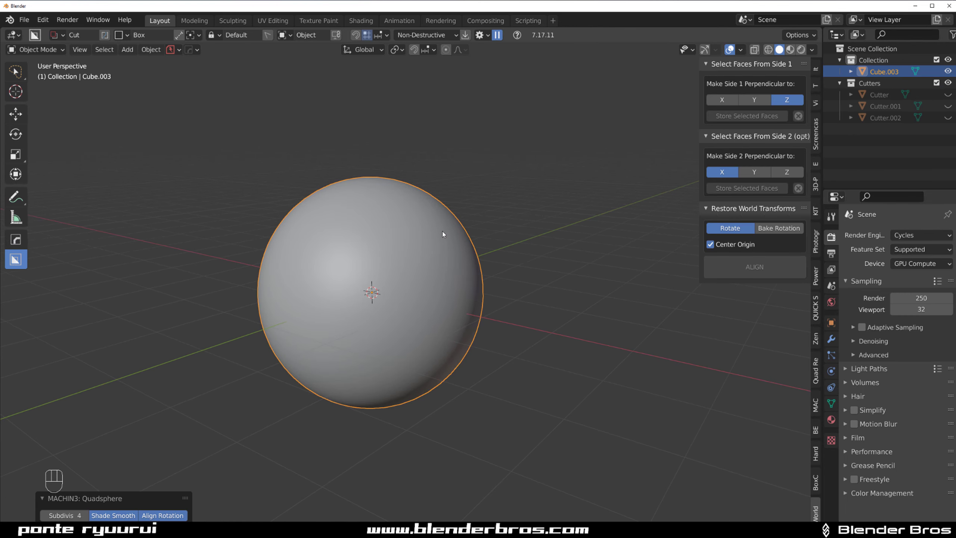
pyautogui.hotkey('ctrl', '2')
pyautogui.hotkey('ctrl', 'a')
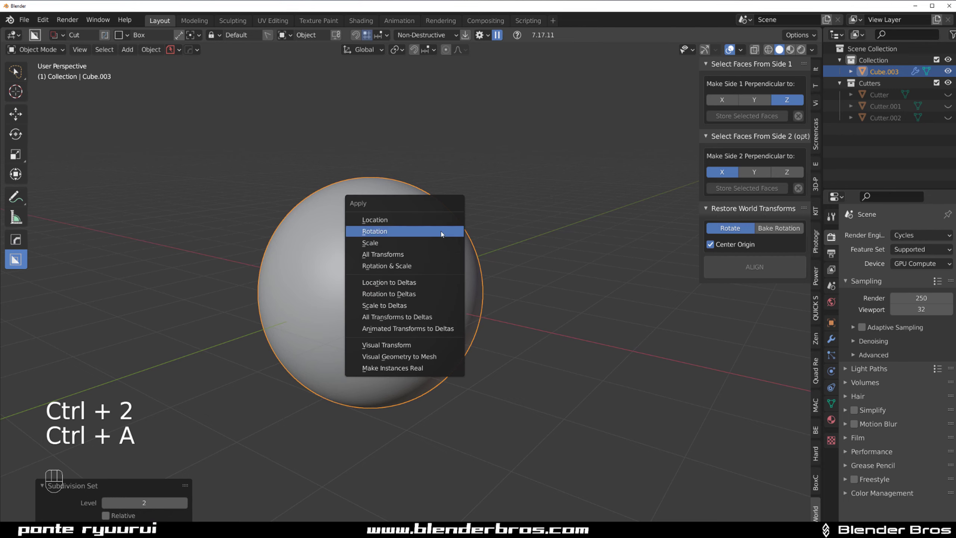
pyautogui.click(404, 358)
# Step: In side ortho view, box-cut off the sphere's top and apply it with Csharp, then enter Edit Mode
pyautogui.press('KP_5')
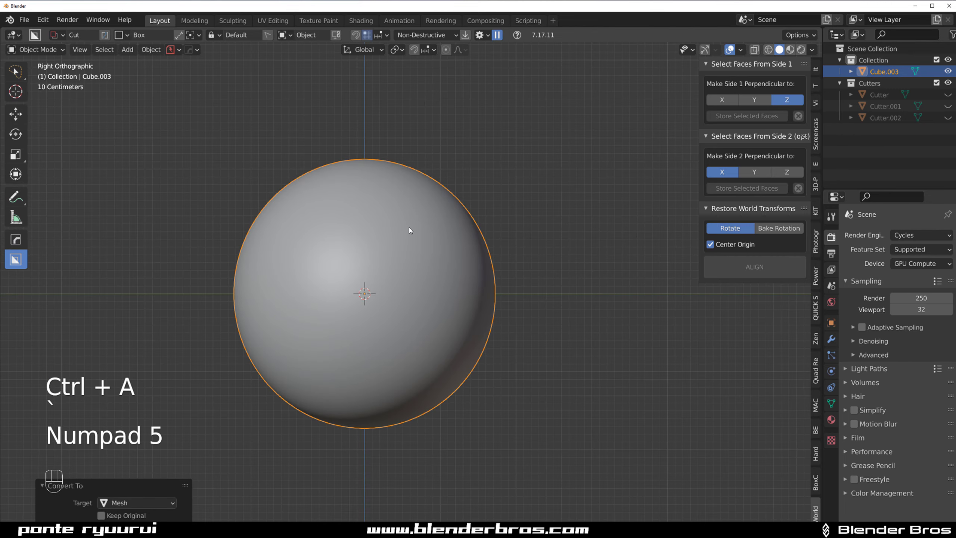
pyautogui.moveTo(204, 117); pyautogui.dragTo(518, 217)
pyautogui.press('q')
pyautogui.keyDown('ctrl'); pyautogui.click(518, 217); pyautogui.keyUp('ctrl')
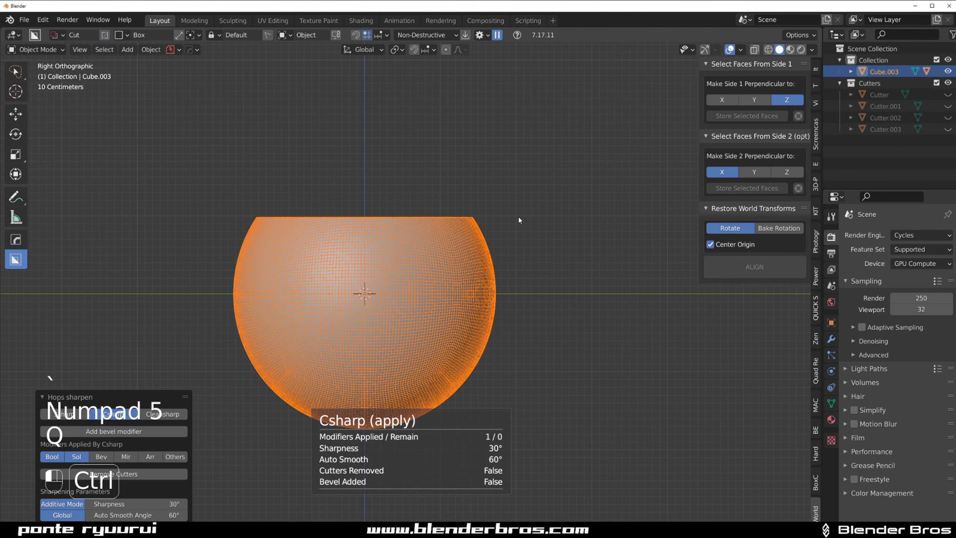
pyautogui.press('Tab')
pyautogui.moveTo(427, 234); pyautogui.dragTo(489, 225, button='middle')
pyautogui.press('KP_5')
# Step: Push four smooth proportional dents into the bowl's side vertices
pyautogui.press('g')
pyautogui.click(496, 204)
pyautogui.press('g')
pyautogui.click(484, 203)
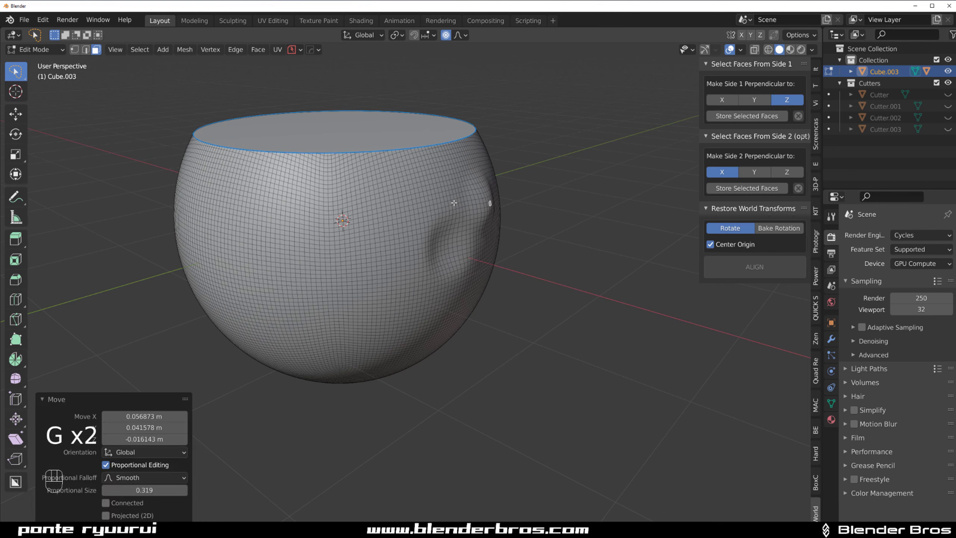
pyautogui.press('g')
pyautogui.click(433, 208)
pyautogui.press('g')
pyautogui.click(399, 233)
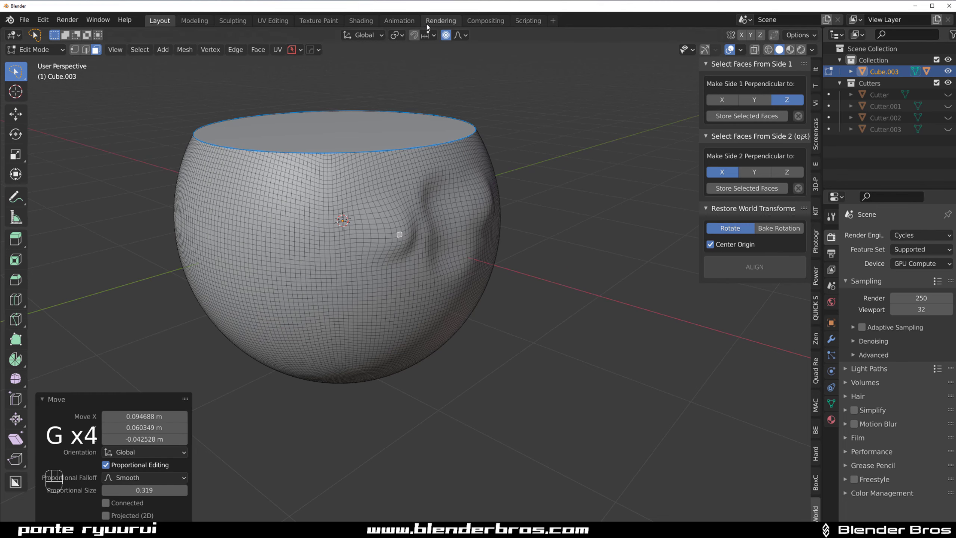
# Step: Turn off proportional editing and inspect the dents from above and the side
pyautogui.press('o')
pyautogui.press('o')
pyautogui.press('o')
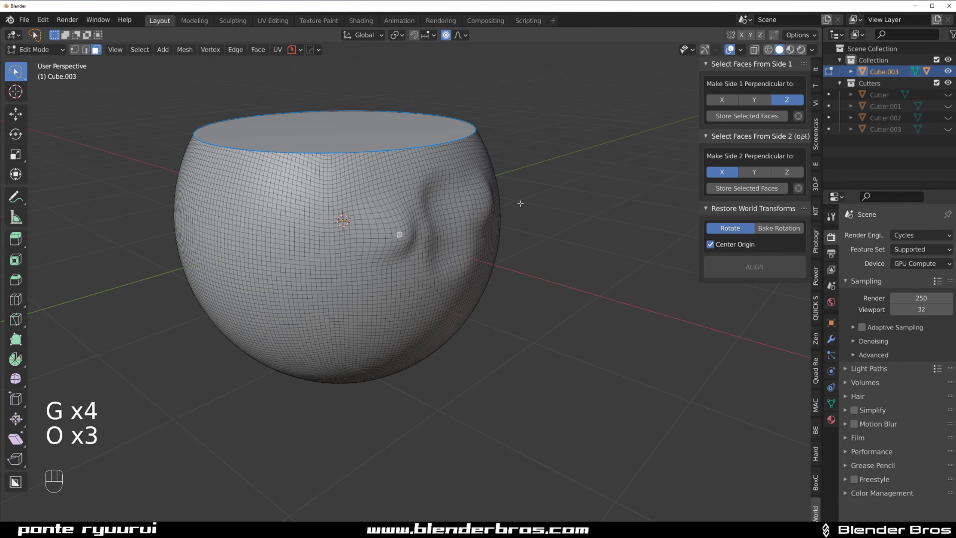
pyautogui.moveTo(481, 223); pyautogui.dragTo(476, 245, button='middle')
pyautogui.moveTo(538, 212); pyautogui.dragTo(405, 303, button='middle')
pyautogui.scroll(-2, 363, 276)
pyautogui.moveTo(363, 276); pyautogui.dragTo(417, 167, button='middle')
pyautogui.scroll(-1, 407, 267)
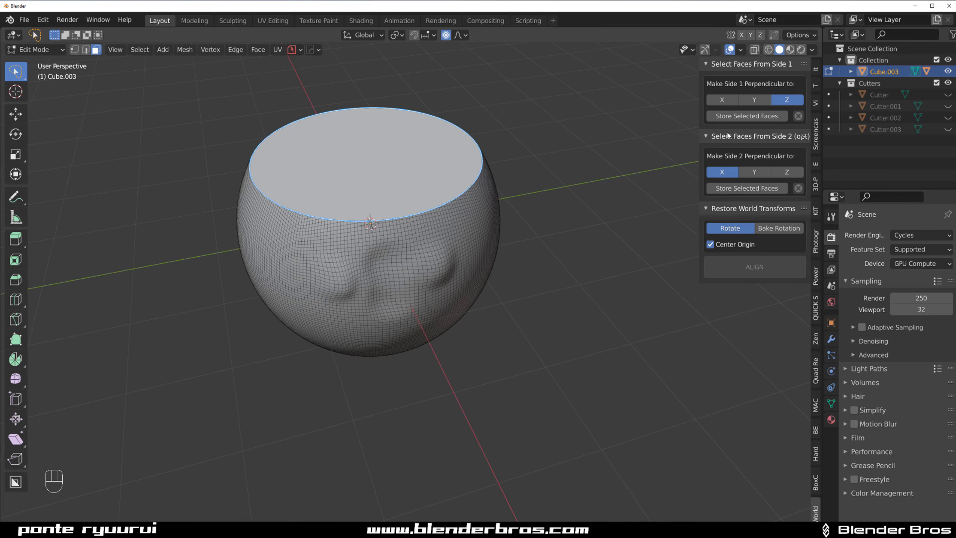
# Step: Store the rim face as Side 1 (Z), then circle-select a patch of faces across the dented side
pyautogui.click(751, 117)
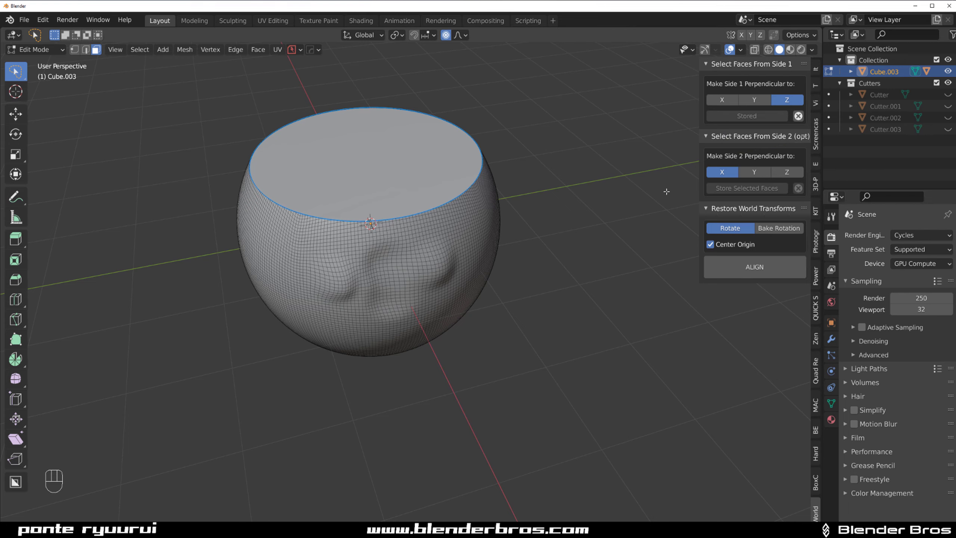
pyautogui.press('w')
pyautogui.press('w')
pyautogui.press('w')
pyautogui.press('w')
pyautogui.keyDown('shift'); pyautogui.moveTo(412, 283); pyautogui.dragTo(421, 286, button='middle'); pyautogui.keyUp('shift')
pyautogui.moveTo(366, 265)
pyautogui.mouseDown()
pyautogui.moveTo(340, 266)
pyautogui.moveTo(338, 291)
pyautogui.moveTo(356, 297)
pyautogui.moveTo(351, 281)
pyautogui.moveTo(364, 304)
pyautogui.moveTo(377, 293)
pyautogui.moveTo(400, 299)
pyautogui.moveTo(399, 313)
pyautogui.moveTo(427, 302)
pyautogui.moveTo(462, 264)
pyautogui.moveTo(449, 251)
pyautogui.moveTo(405, 280)
pyautogui.moveTo(432, 261)
pyautogui.moveTo(397, 256)
pyautogui.mouseUp()
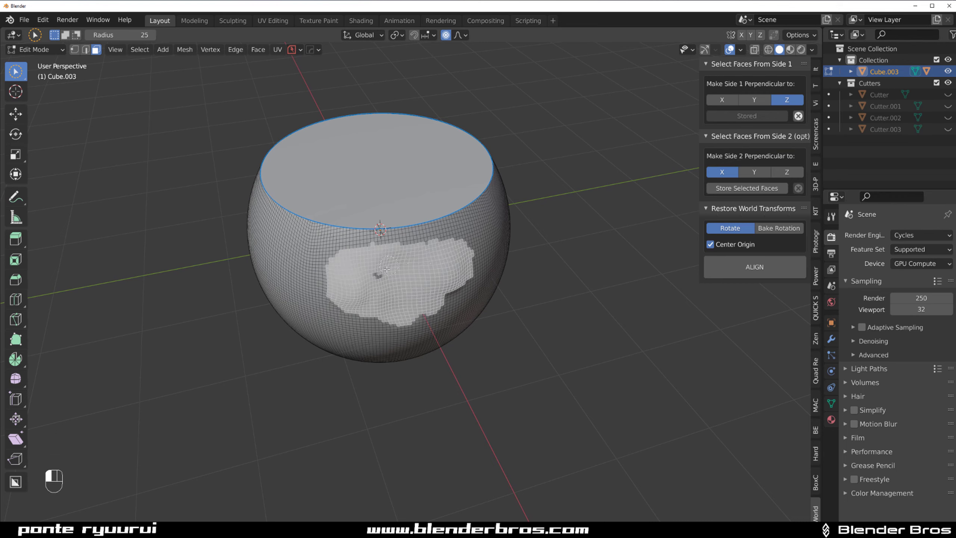
pyautogui.moveTo(345, 285)
pyautogui.mouseDown()
pyautogui.moveTo(337, 317)
pyautogui.moveTo(346, 321)
pyautogui.moveTo(420, 320)
pyautogui.moveTo(458, 289)
pyautogui.moveTo(432, 326)
pyautogui.moveTo(378, 344)
pyautogui.moveTo(454, 305)
pyautogui.moveTo(464, 274)
pyautogui.moveTo(457, 254)
pyautogui.moveTo(359, 250)
pyautogui.moveTo(341, 275)
pyautogui.moveTo(342, 298)
pyautogui.moveTo(377, 273)
pyautogui.moveTo(367, 268)
pyautogui.moveTo(379, 286)
pyautogui.moveTo(448, 265)
pyautogui.moveTo(455, 283)
pyautogui.moveTo(452, 268)
pyautogui.moveTo(462, 283)
pyautogui.moveTo(438, 294)
pyautogui.moveTo(356, 298)
pyautogui.moveTo(358, 308)
pyautogui.moveTo(447, 309)
pyautogui.moveTo(403, 327)
pyautogui.moveTo(353, 321)
pyautogui.moveTo(353, 297)
pyautogui.moveTo(431, 246)
pyautogui.moveTo(459, 246)
pyautogui.moveTo(451, 318)
pyautogui.mouseUp()
pyautogui.moveTo(478, 303); pyautogui.dragTo(349, 298, button='middle')
pyautogui.moveTo(402, 242)
pyautogui.mouseDown(button='middle')
pyautogui.moveTo(418, 264)
pyautogui.moveTo(397, 289)
pyautogui.mouseUp(button='middle')
pyautogui.moveTo(382, 244)
pyautogui.mouseDown(button='middle')
pyautogui.moveTo(482, 230)
pyautogui.moveTo(395, 234)
pyautogui.moveTo(425, 232)
pyautogui.moveTo(348, 255)
pyautogui.mouseUp(button='middle')
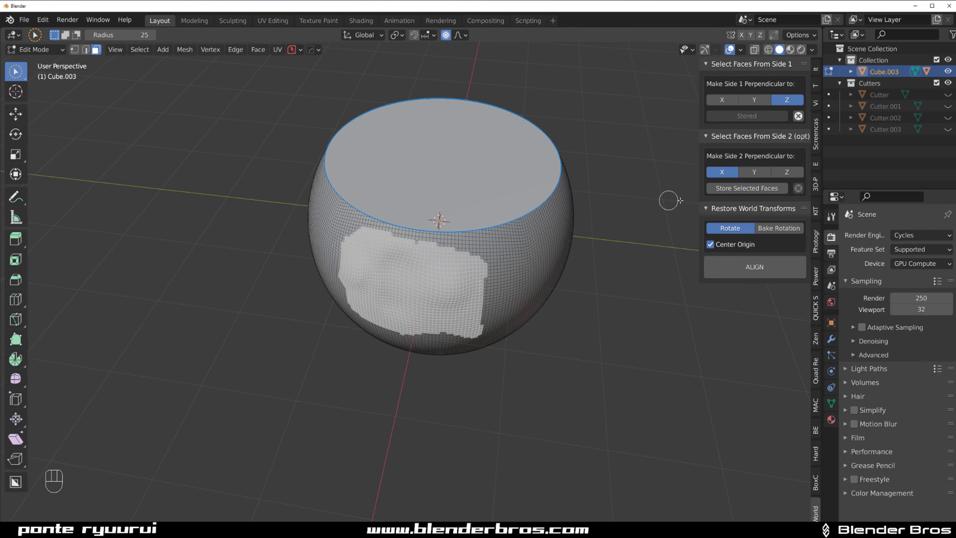
# Step: Set Side 2 to Y, store the side patch for it, and align the bowl to the world axes
pyautogui.click(755, 172)
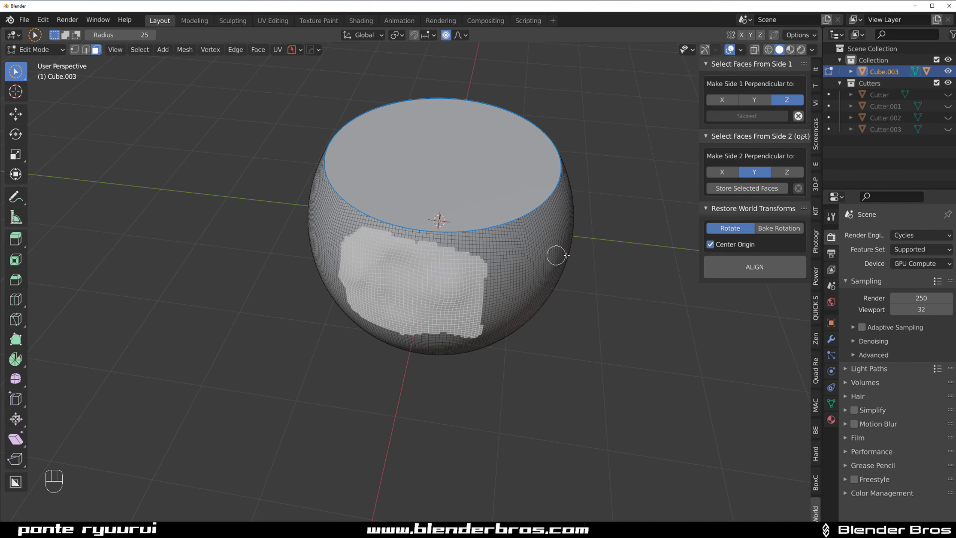
pyautogui.press('w')
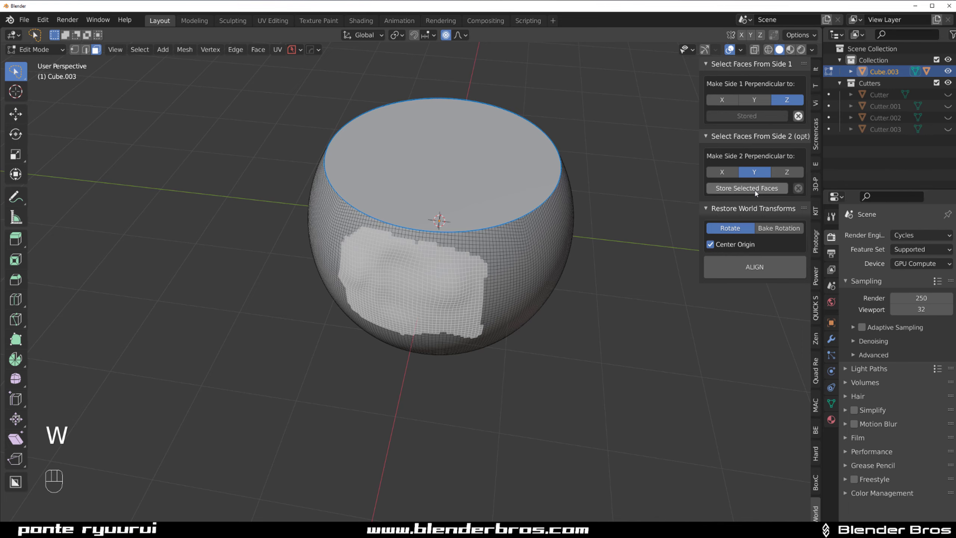
pyautogui.click(756, 188)
pyautogui.moveTo(414, 263); pyautogui.dragTo(501, 262, button='middle')
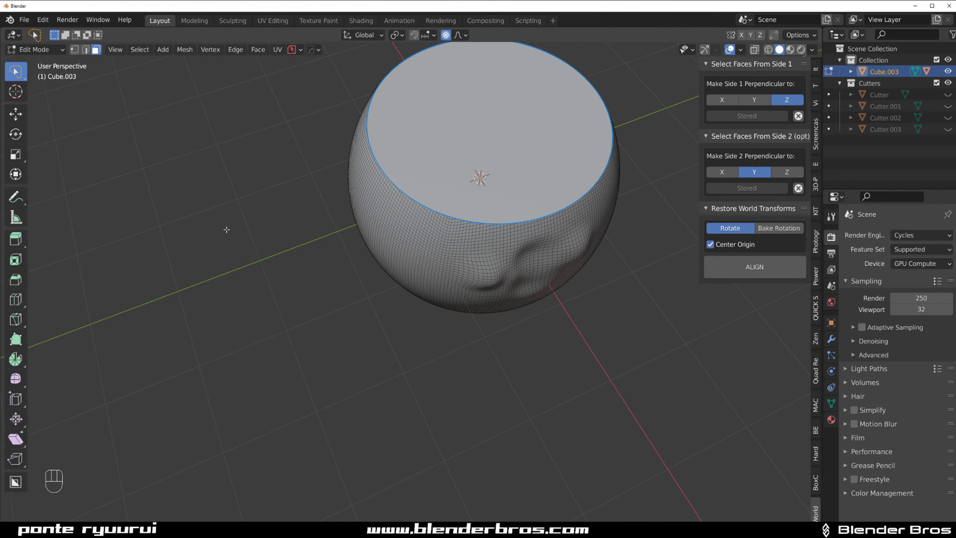
pyautogui.click(710, 267)
pyautogui.moveTo(319, 285); pyautogui.dragTo(415, 307, button='middle')
pyautogui.press('Tab')
pyautogui.keyDown('shift'); pyautogui.moveTo(466, 264); pyautogui.dragTo(387, 222, button='middle'); pyautogui.keyUp('shift')
pyautogui.press('Tab')
# Step: Apply a Hard Ops bevel limited to 30° edge angles to the bowl, then orbit to inspect it
pyautogui.scroll(2, 389, 217)
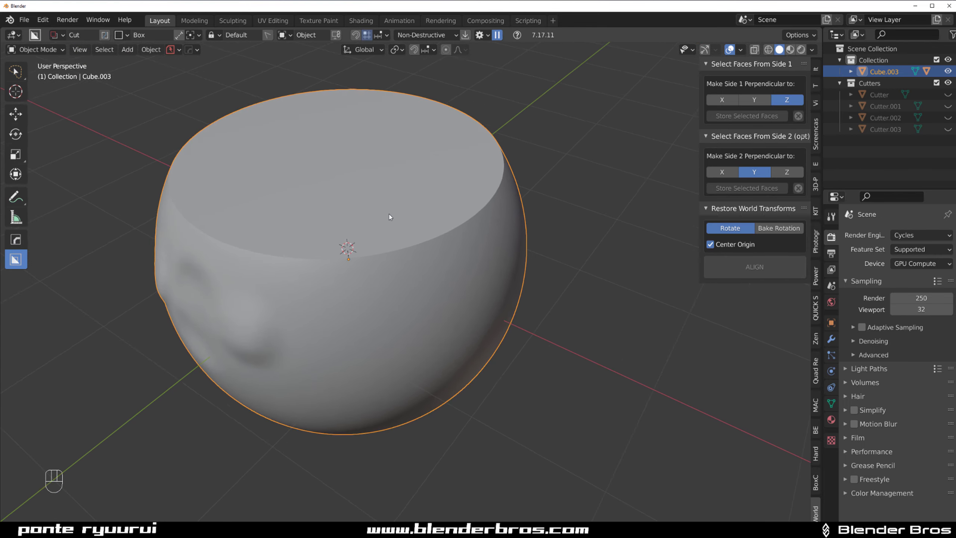
pyautogui.press('q')
pyautogui.click(384, 219)
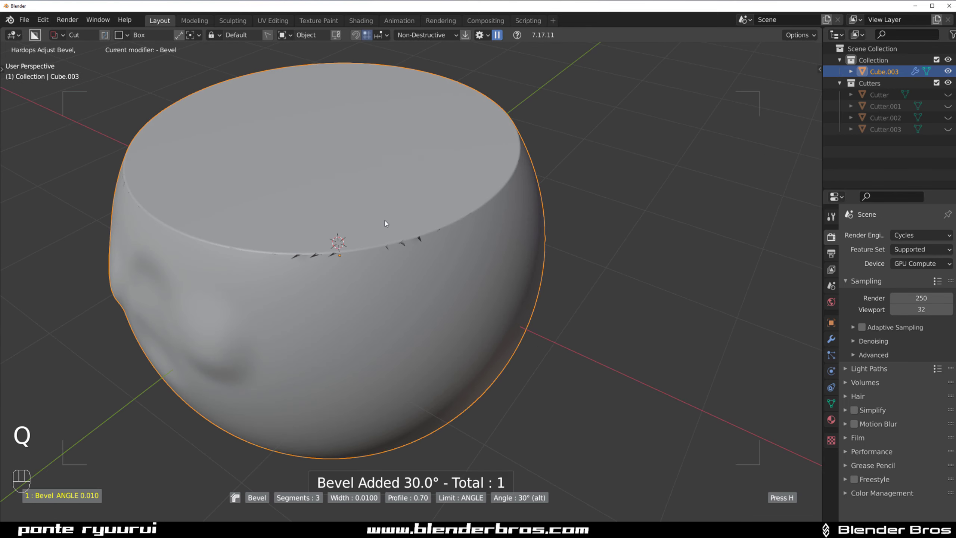
pyautogui.click(393, 221)
pyautogui.scroll(-4, 432, 225)
pyautogui.scroll(2, 432, 224)
pyautogui.moveTo(431, 222); pyautogui.dragTo(407, 262, button='middle')
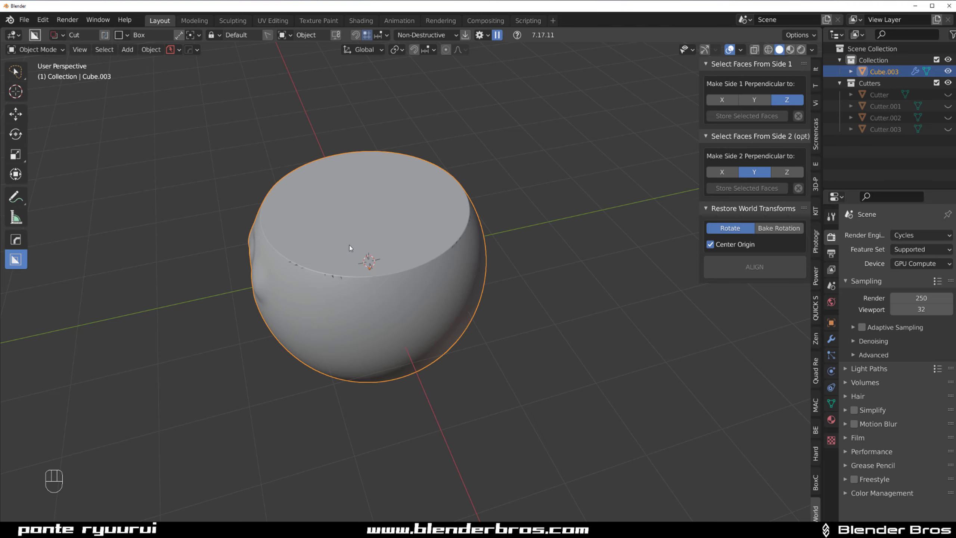
pyautogui.moveTo(349, 245); pyautogui.dragTo(417, 225, button='middle')
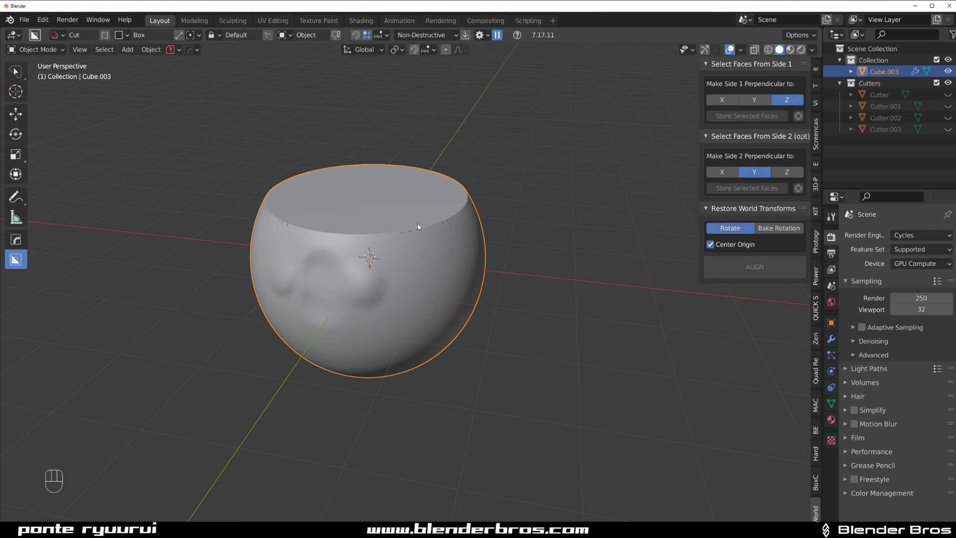